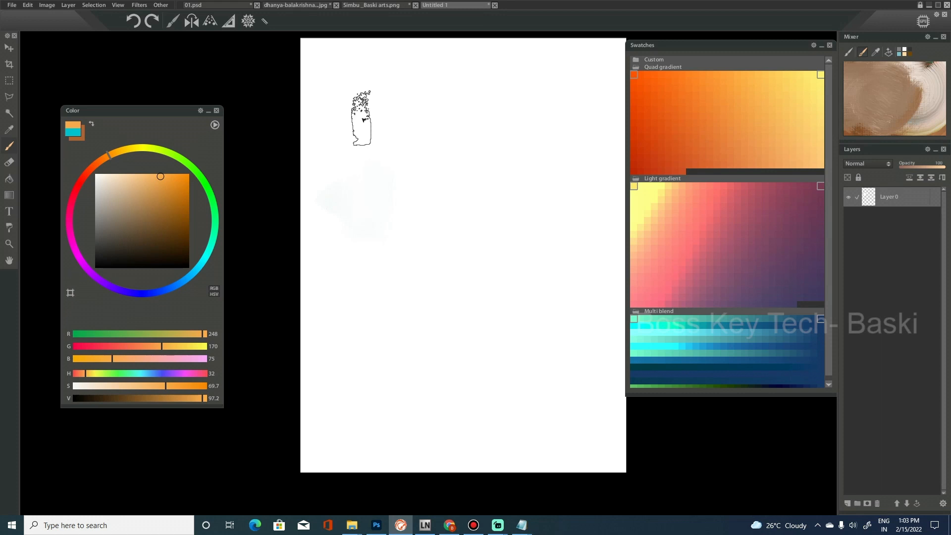
Adjust the brush size and leave the brush tip slightly larger
key(bracketright)
key(bracketright)
key(bracketleft)
key(bracketleft)
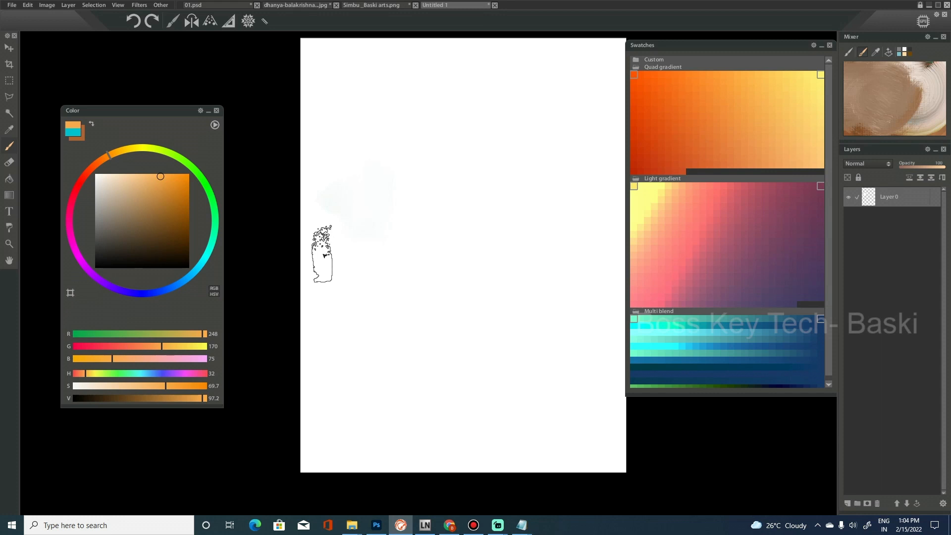
key(bracketright)
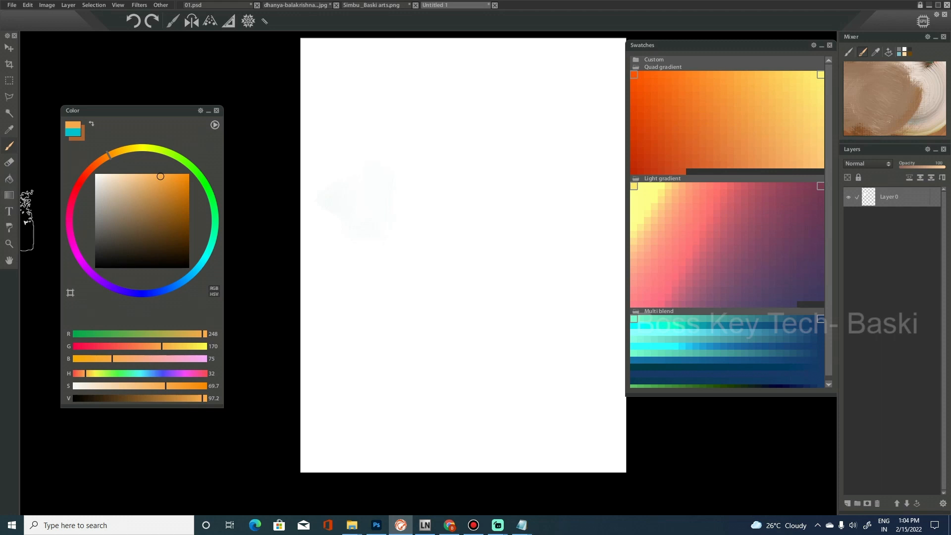
Fill the white canvas with the grey-beige, orange and brown preset gradient, running horizontally across its full width
click(11, 196)
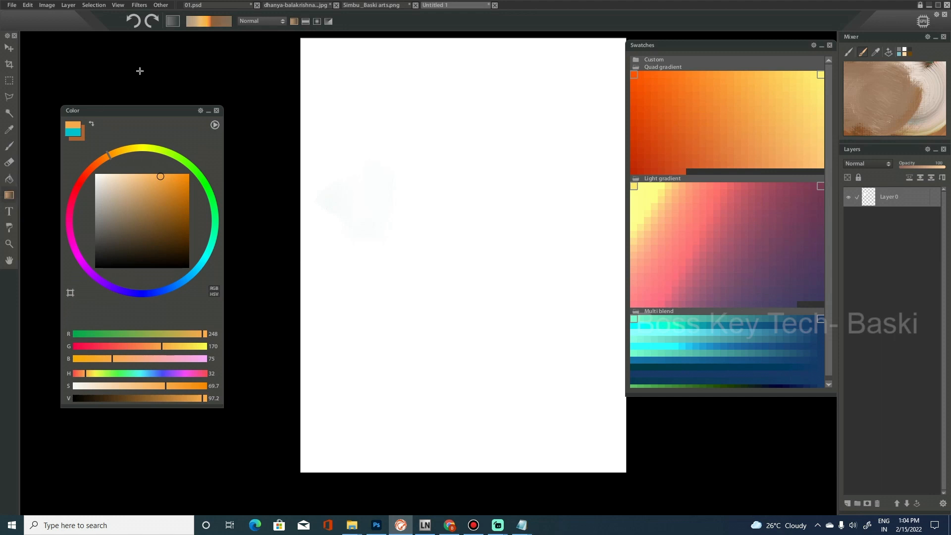
click(205, 28)
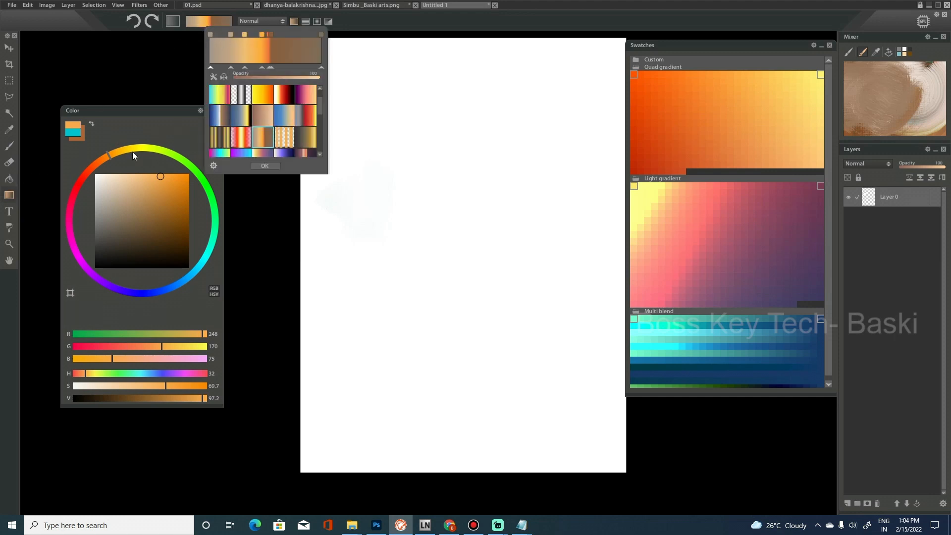
mouse_move(320, 103)
mouse_down()
mouse_move(322, 124)
mouse_move(326, 98)
mouse_up()
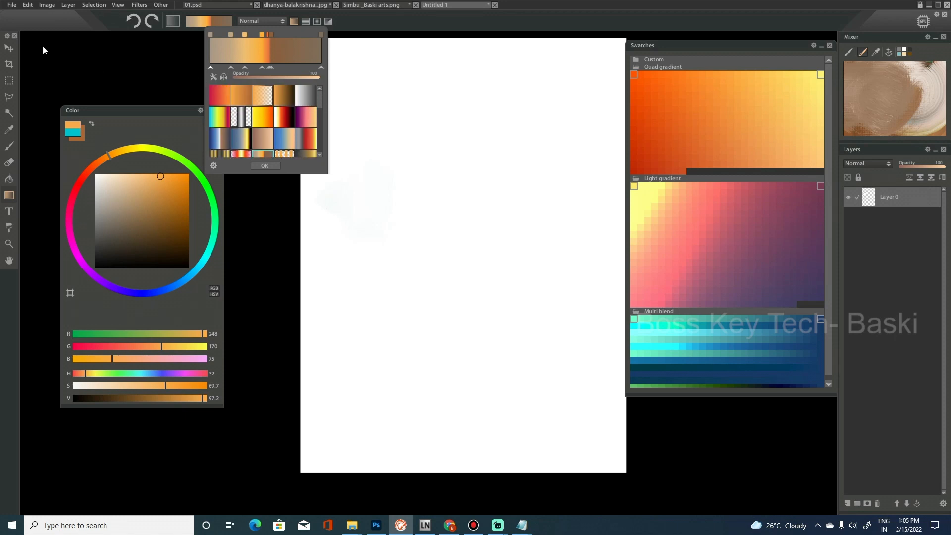
click(49, 22)
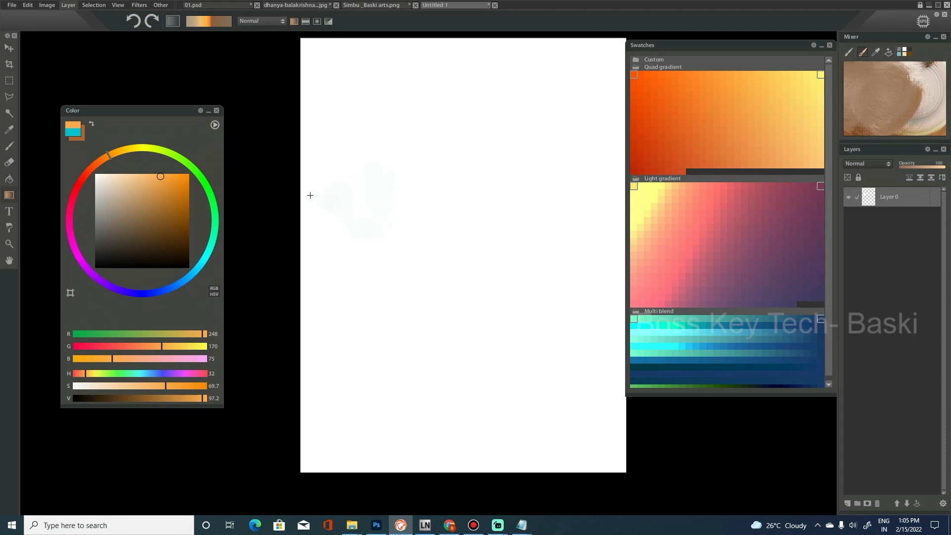
drag(640, 207, 644, 206)
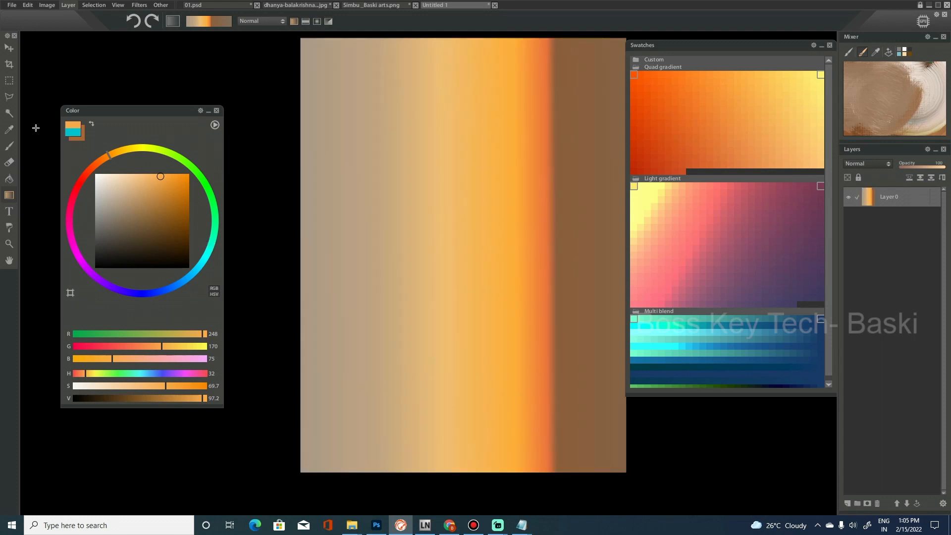
Paint light orange brush strokes over the upper part of the gradient
click(10, 146)
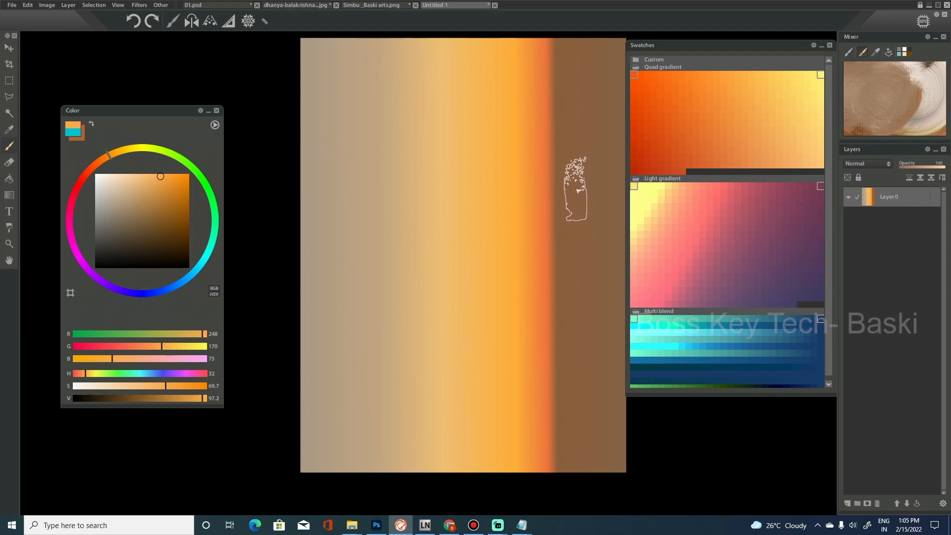
mouse_move(574, 188)
mouse_down()
mouse_move(518, 134)
mouse_move(505, 105)
mouse_move(371, 88)
mouse_move(340, 65)
mouse_up()
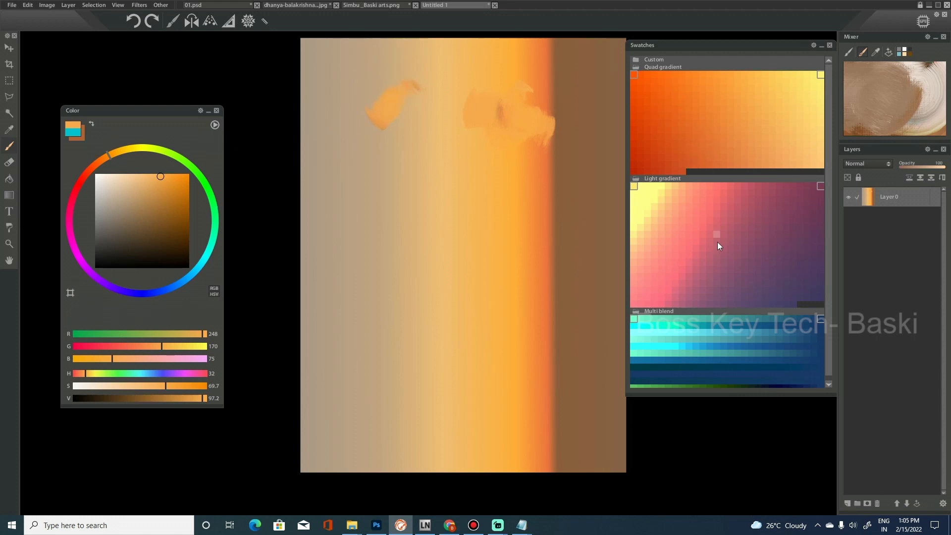
Pick beige and teal paint and blend broad strokes through the orange and brown bands on the canvas's right half
click(712, 266)
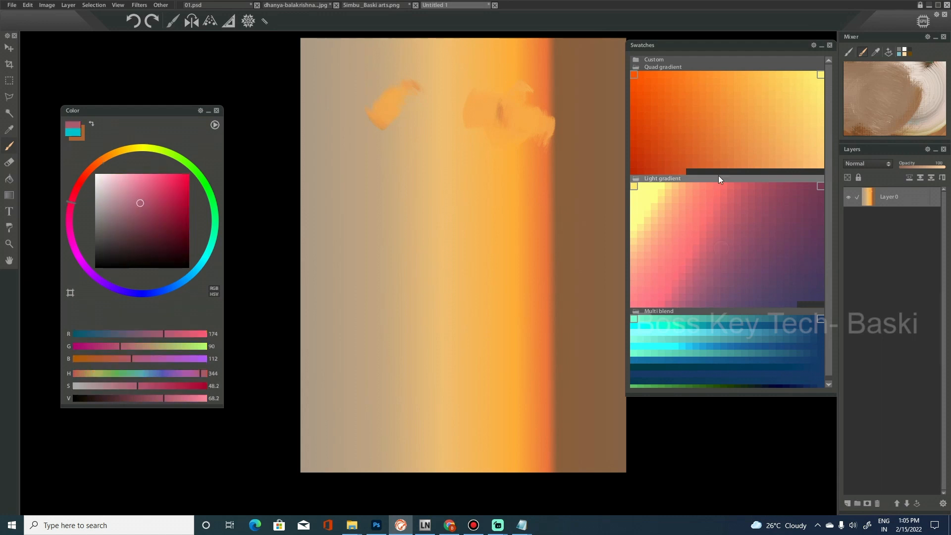
click(711, 258)
click(709, 101)
drag(105, 195, 104, 192)
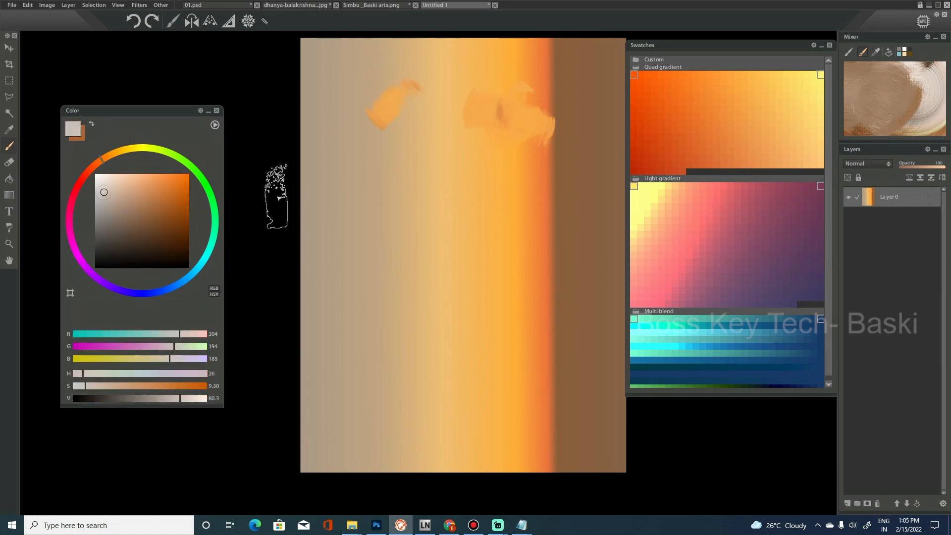
click(735, 333)
mouse_move(551, 161)
mouse_down()
mouse_move(524, 63)
mouse_move(456, 200)
mouse_up()
mouse_move(520, 302)
mouse_down()
mouse_move(541, 159)
mouse_move(541, 361)
mouse_move(527, 293)
mouse_move(545, 342)
mouse_up()
mouse_move(570, 198)
mouse_down()
mouse_move(562, 144)
mouse_move(573, 95)
mouse_move(541, 64)
mouse_move(510, 55)
mouse_up()
Blend the grey-beige area along the canvas's left side with long, soft strokes
mouse_move(329, 96)
mouse_down()
mouse_move(328, 218)
mouse_move(322, 73)
mouse_move(319, 111)
mouse_up()
mouse_move(326, 348)
mouse_down()
mouse_move(335, 406)
mouse_move(320, 233)
mouse_move(324, 398)
mouse_move(325, 358)
mouse_move(368, 454)
mouse_move(362, 331)
mouse_move(350, 400)
mouse_move(358, 416)
mouse_move(346, 343)
mouse_move(410, 441)
mouse_move(404, 430)
mouse_move(413, 429)
mouse_move(359, 355)
mouse_move(355, 264)
mouse_move(345, 407)
mouse_up()
drag(372, 240, 371, 213)
mouse_move(347, 89)
mouse_down()
mouse_move(343, 130)
mouse_move(398, 135)
mouse_move(393, 168)
mouse_move(383, 94)
mouse_move(379, 106)
mouse_move(406, 84)
mouse_move(405, 130)
mouse_up()
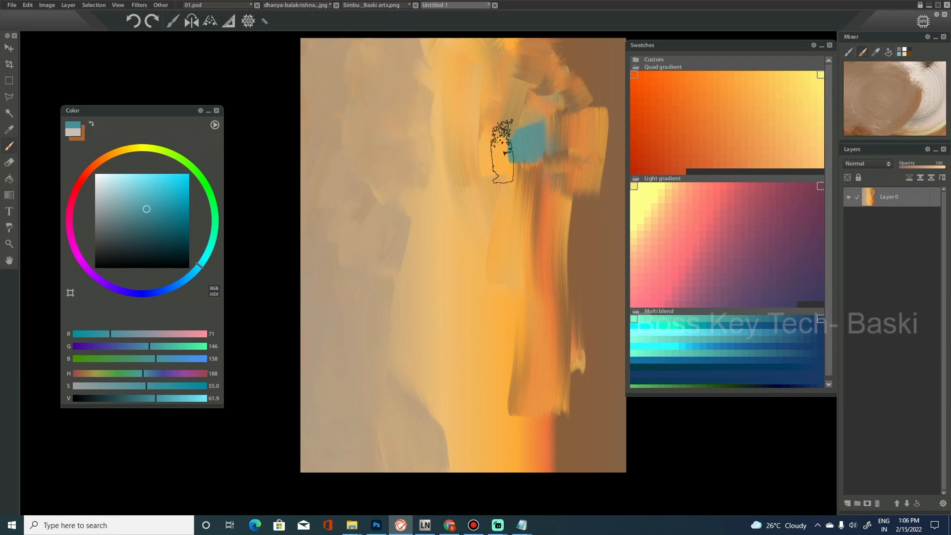
Pick warm light tones from the gradient swatches and blend strokes over the upper right, centre and right side of the canvas
click(735, 204)
click(806, 135)
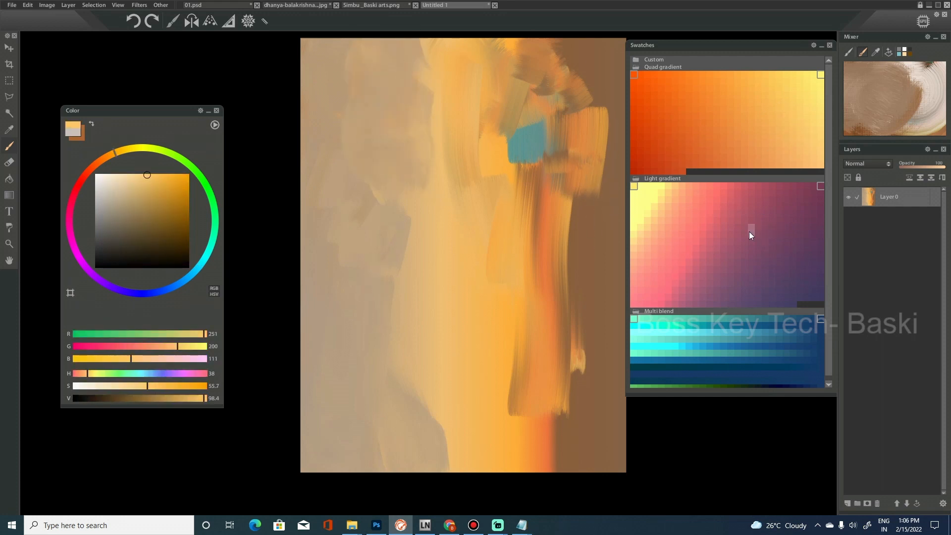
click(660, 217)
mouse_move(590, 85)
mouse_down()
mouse_move(601, 128)
mouse_move(584, 350)
mouse_move(584, 149)
mouse_move(548, 43)
mouse_move(508, 170)
mouse_move(524, 205)
mouse_move(521, 96)
mouse_move(468, 272)
mouse_move(506, 265)
mouse_move(465, 194)
mouse_move(484, 124)
mouse_move(513, 105)
mouse_move(543, 114)
mouse_move(493, 114)
mouse_up()
mouse_move(407, 297)
mouse_down()
mouse_move(492, 365)
mouse_move(490, 414)
mouse_move(543, 492)
mouse_move(563, 439)
mouse_move(587, 451)
mouse_move(543, 457)
mouse_move(505, 445)
mouse_move(479, 368)
mouse_move(506, 319)
mouse_move(455, 348)
mouse_up()
mouse_move(573, 213)
mouse_down()
mouse_move(558, 186)
mouse_move(580, 164)
mouse_up()
Paint with black and blend it into brown shadows on the right of the canvas's centre
click(189, 267)
mouse_move(545, 227)
mouse_down()
mouse_move(510, 213)
mouse_move(562, 239)
mouse_move(525, 277)
mouse_up()
mouse_move(488, 200)
mouse_down()
mouse_move(521, 257)
mouse_move(511, 251)
mouse_move(522, 130)
mouse_move(556, 195)
mouse_up()
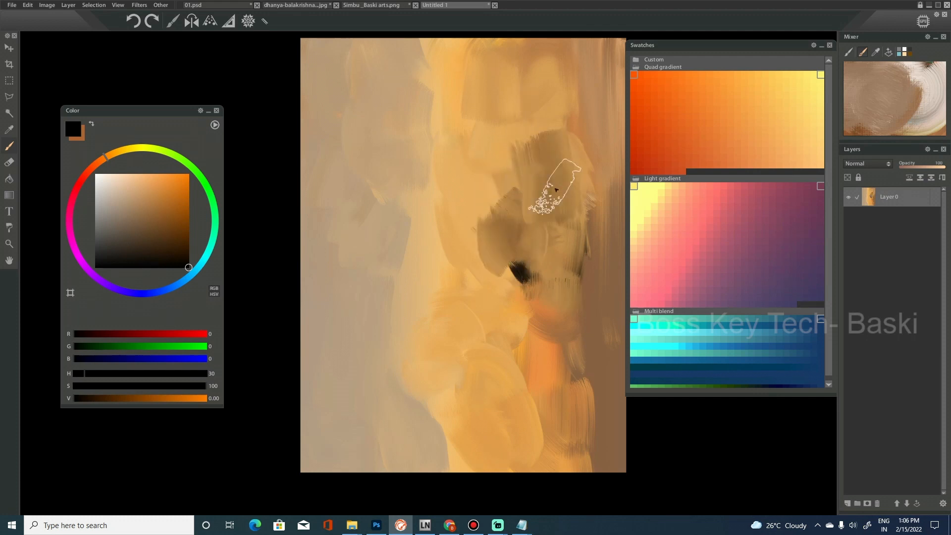
drag(556, 259, 595, 201)
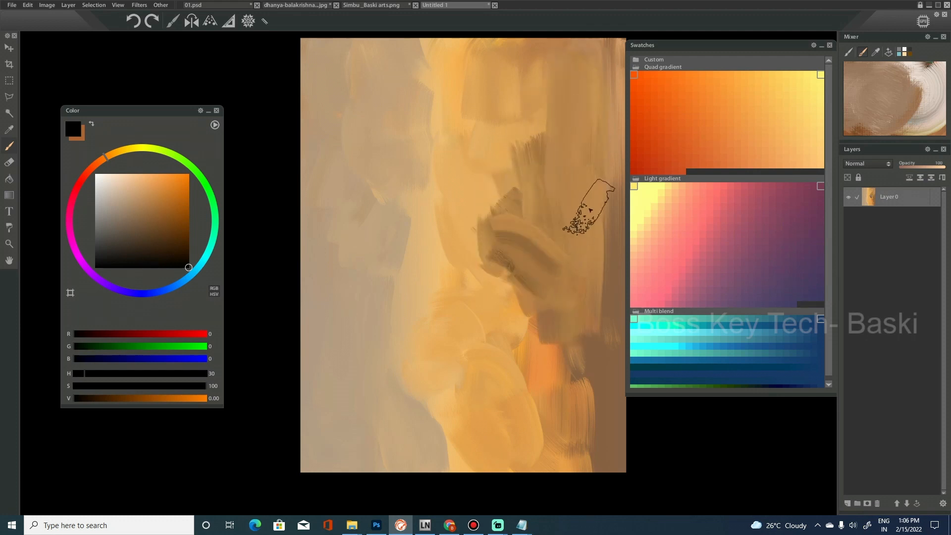
Paint blue patches (RGB 67, 153, 181) over the upper-left area of the canvas
click(697, 263)
click(720, 351)
click(744, 330)
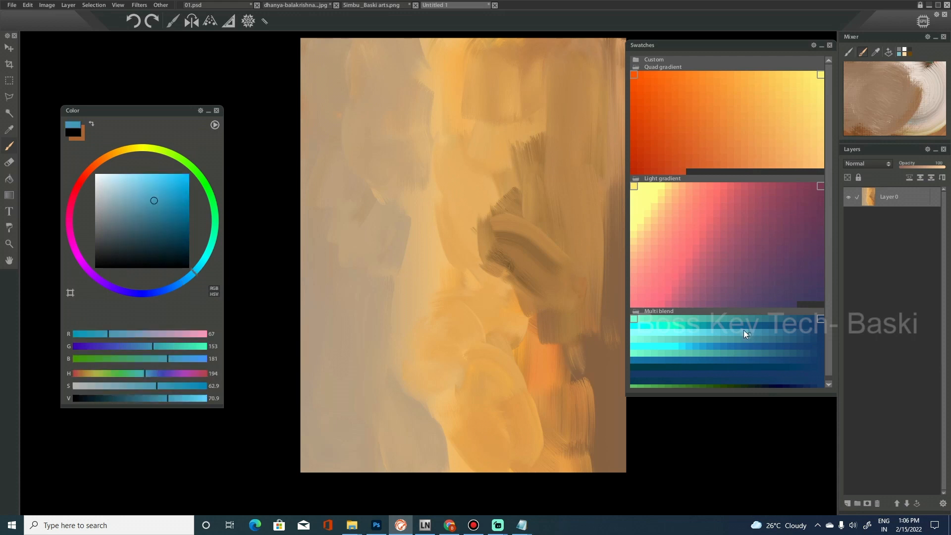
drag(401, 164, 351, 136)
mouse_move(386, 59)
mouse_down()
mouse_move(344, 138)
mouse_move(329, 208)
mouse_up()
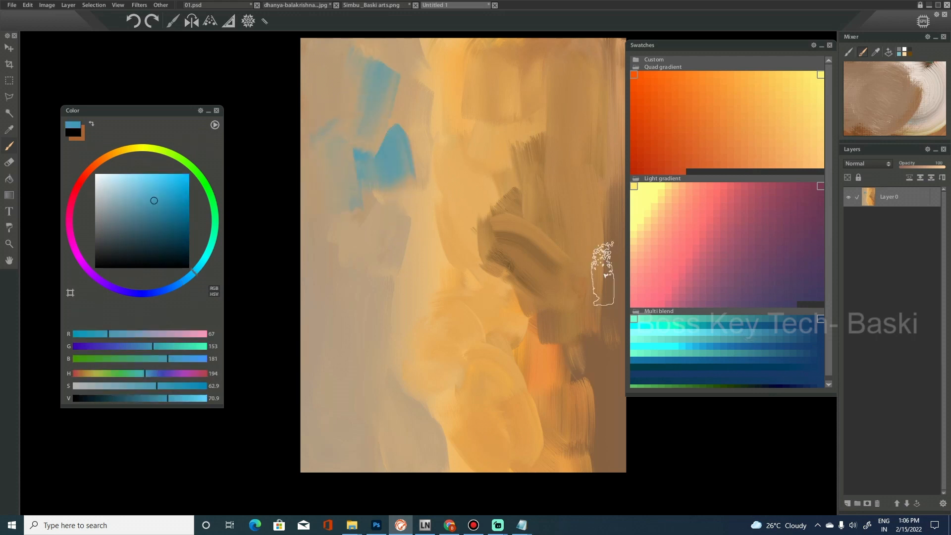
Paint bright turquoise (RGB 10, 255, 209) over the blue patches and blend it across the upper-left area
click(669, 328)
drag(381, 149, 362, 85)
mouse_move(361, 161)
mouse_down()
mouse_move(319, 163)
mouse_move(316, 80)
mouse_move(397, 221)
mouse_move(354, 269)
mouse_move(336, 205)
mouse_move(348, 165)
mouse_move(396, 171)
mouse_move(418, 300)
mouse_move(440, 236)
mouse_move(418, 118)
mouse_move(450, 209)
mouse_move(455, 185)
mouse_move(473, 232)
mouse_move(500, 215)
mouse_move(499, 202)
mouse_move(546, 214)
mouse_move(482, 147)
mouse_move(389, 85)
mouse_move(373, 100)
mouse_move(340, 92)
mouse_move(316, 120)
mouse_move(311, 93)
mouse_up()
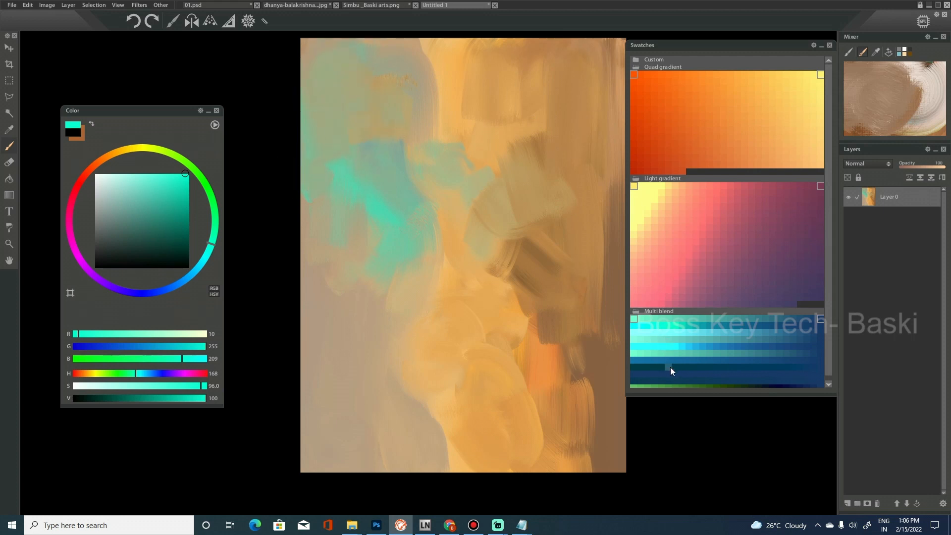
Paint muted teal (RGB 63, 138, 146) and white strokes along the canvas's upper-left edge
click(751, 320)
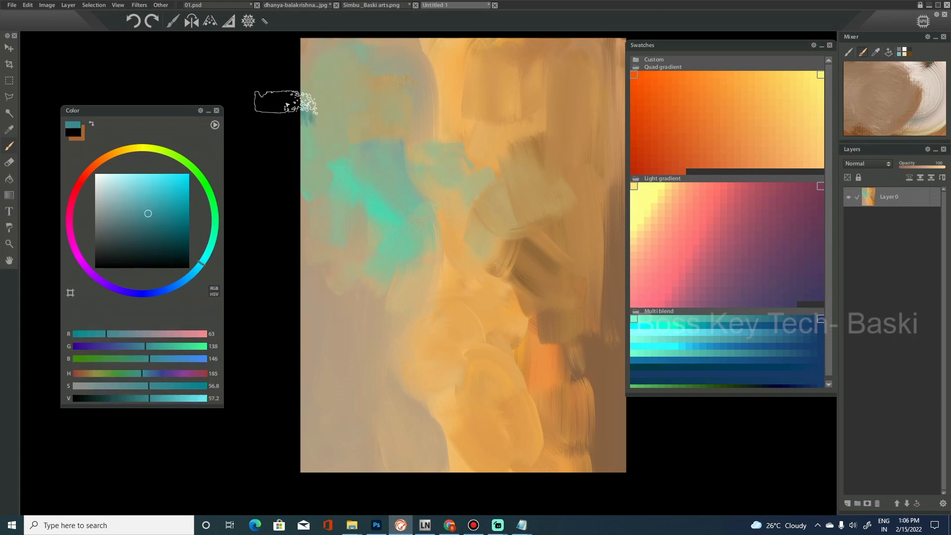
drag(286, 102, 292, 156)
drag(101, 187, 93, 172)
mouse_move(307, 62)
mouse_down()
mouse_move(300, 249)
mouse_move(328, 408)
mouse_move(316, 123)
mouse_move(330, 54)
mouse_move(294, 113)
mouse_move(318, 187)
mouse_move(350, 84)
mouse_move(309, 94)
mouse_up()
Blend olive brown (RGB 101, 90, 63) over the turquoise area on the left and the brown area at right of centre
drag(112, 151, 120, 150)
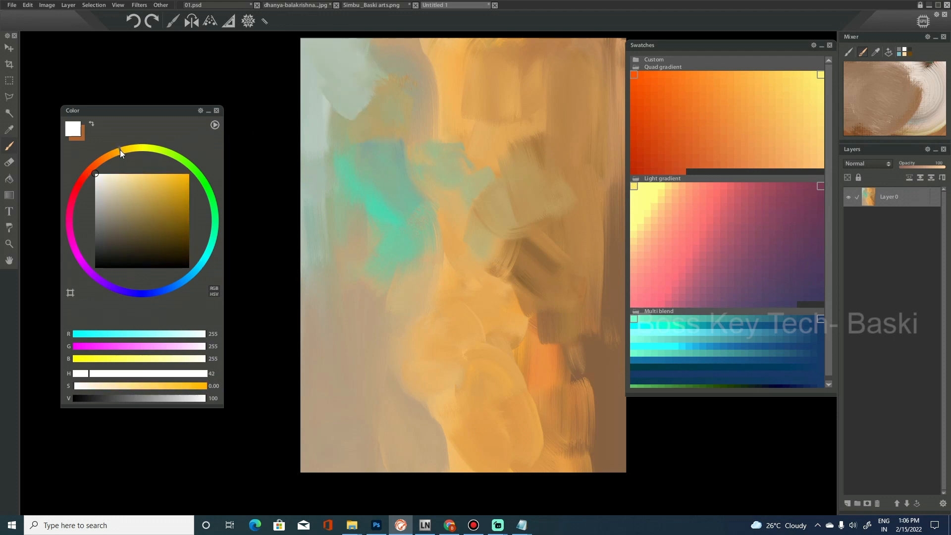
click(131, 232)
mouse_move(357, 55)
mouse_down()
mouse_move(350, 75)
mouse_move(307, 44)
mouse_move(354, 89)
mouse_move(301, 64)
mouse_move(324, 51)
mouse_move(323, 222)
mouse_up()
mouse_move(387, 102)
mouse_down()
mouse_move(354, 65)
mouse_move(389, 77)
mouse_move(367, 108)
mouse_move(332, 76)
mouse_move(306, 93)
mouse_move(347, 193)
mouse_move(344, 248)
mouse_move(312, 80)
mouse_move(346, 297)
mouse_move(340, 246)
mouse_up()
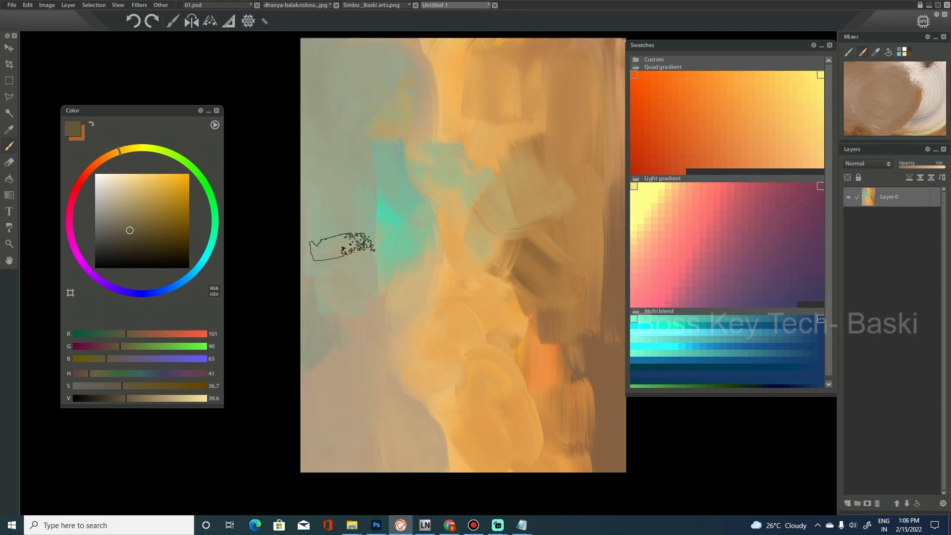
mouse_move(554, 267)
mouse_down()
mouse_move(614, 302)
mouse_move(554, 254)
mouse_move(569, 178)
mouse_move(590, 310)
mouse_move(590, 270)
mouse_move(583, 356)
mouse_up()
Paint coral pink (RGB 240, 110, 116) at the upper right and blend strokes down the right and left sides of the canvas
click(706, 234)
mouse_move(541, 117)
mouse_down()
mouse_move(570, 127)
mouse_move(562, 73)
mouse_move(505, 147)
mouse_move(568, 185)
mouse_move(560, 148)
mouse_move(487, 67)
mouse_move(504, 154)
mouse_move(499, 229)
mouse_move(501, 127)
mouse_move(451, 114)
mouse_move(442, 46)
mouse_up()
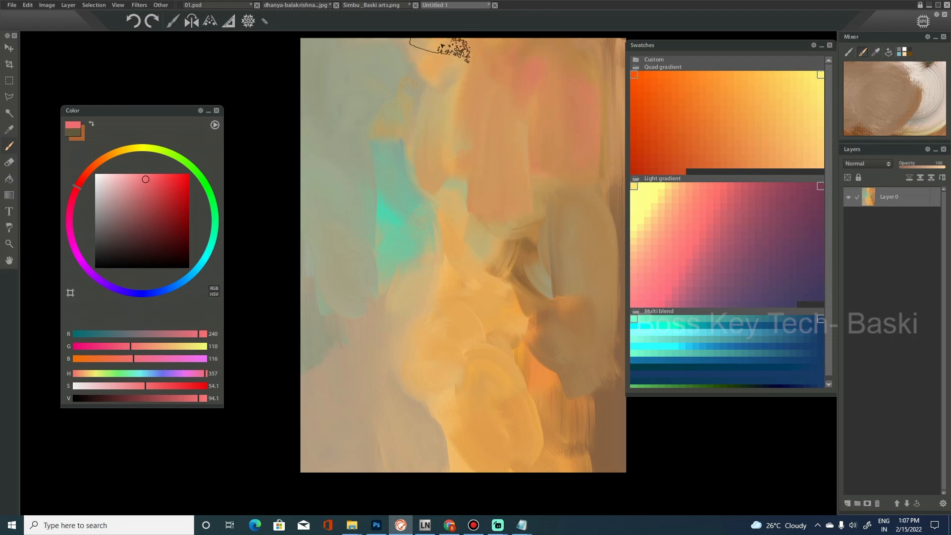
mouse_move(523, 261)
mouse_down()
mouse_move(565, 349)
mouse_move(556, 247)
mouse_move(551, 329)
mouse_move(521, 206)
mouse_move(530, 272)
mouse_move(544, 231)
mouse_up()
drag(367, 439, 348, 191)
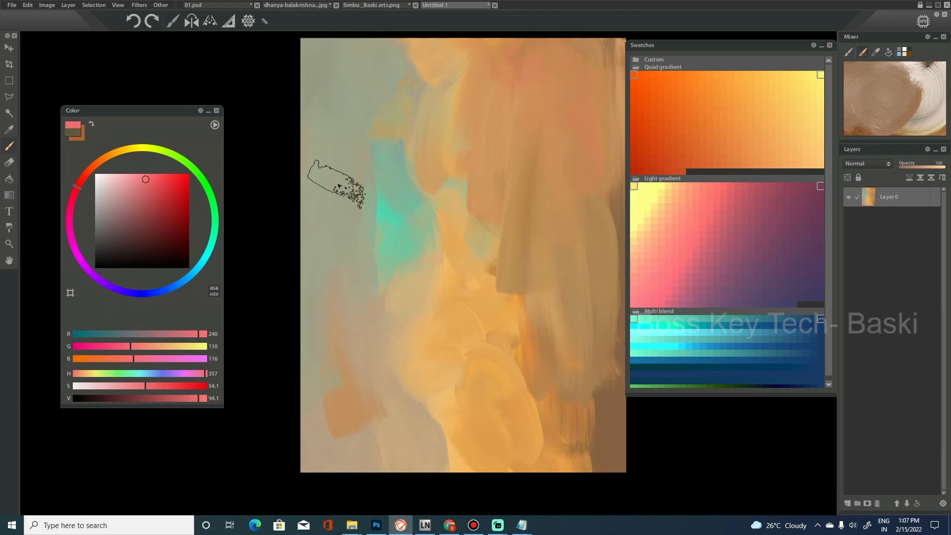
mouse_move(375, 306)
mouse_down()
mouse_move(374, 247)
mouse_move(390, 269)
mouse_move(431, 226)
mouse_move(397, 173)
mouse_move(448, 163)
mouse_move(399, 141)
mouse_up()
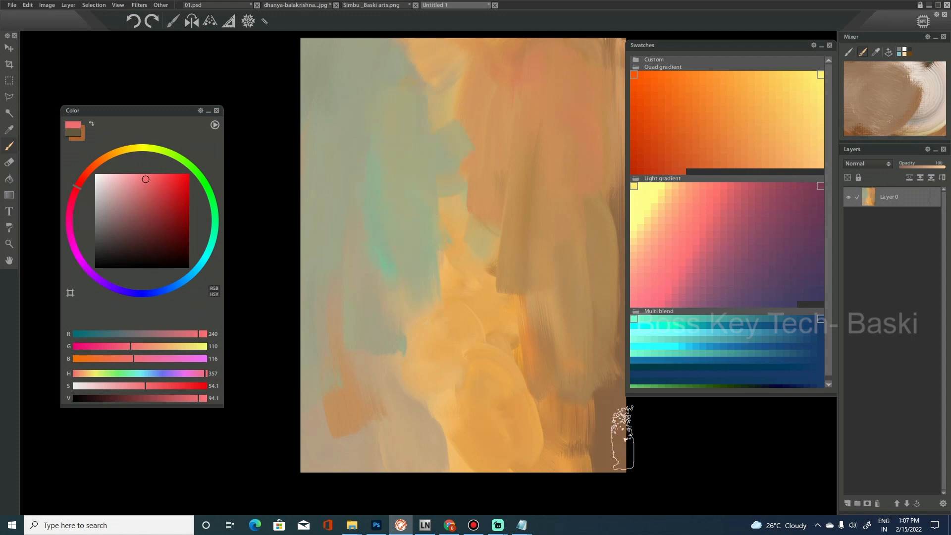
Stroke over the canvas's lower-right edge and darken it with dark grey (RGB 68, 63, 63)
drag(612, 458, 601, 331)
click(102, 242)
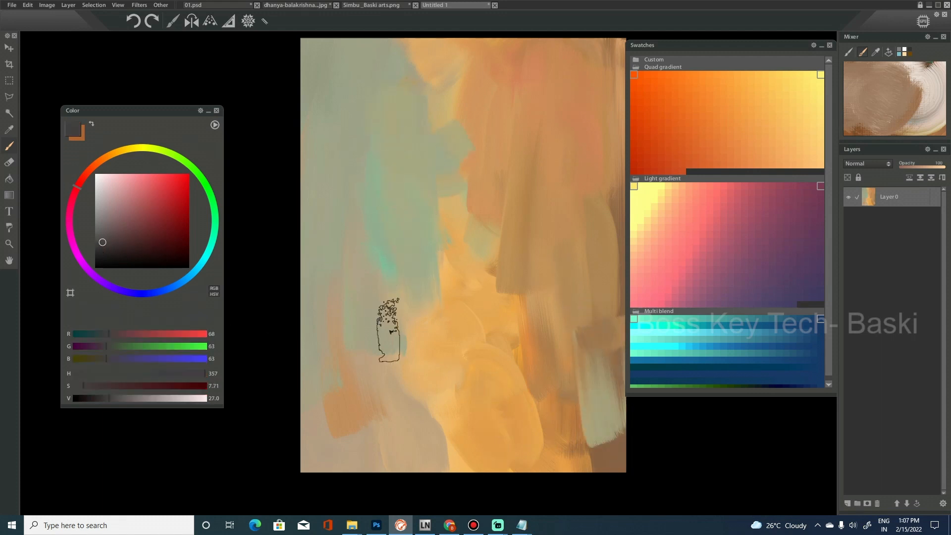
drag(615, 450, 598, 328)
drag(600, 126, 601, 148)
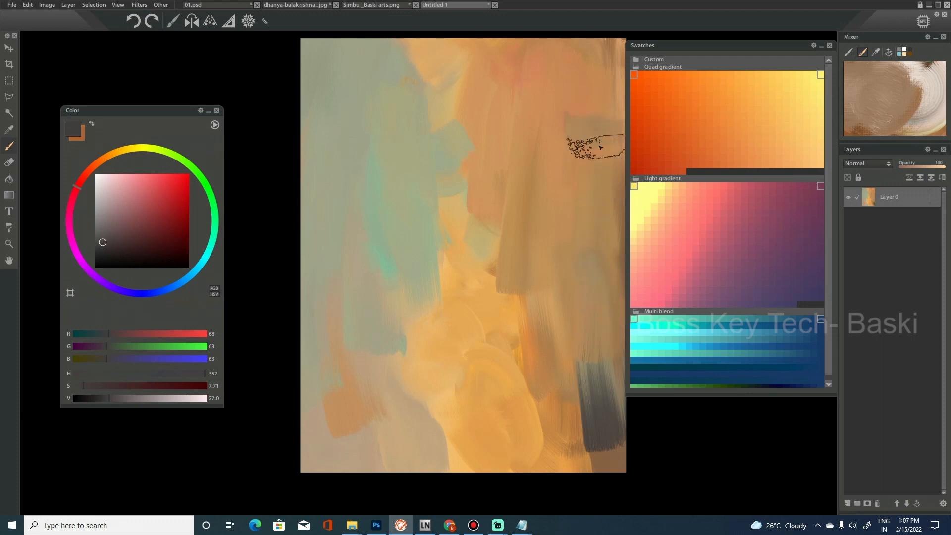
Paint muted purple (RGB 88, 58, 92) over the canvas's upper-right area and blend it downward
click(821, 256)
mouse_move(614, 57)
mouse_down()
mouse_move(600, 85)
mouse_move(605, 32)
mouse_move(594, 148)
mouse_up()
mouse_move(583, 205)
mouse_down()
mouse_move(601, 47)
mouse_move(572, 144)
mouse_move(615, 421)
mouse_move(615, 503)
mouse_move(573, 357)
mouse_move(568, 366)
mouse_move(552, 255)
mouse_move(545, 437)
mouse_move(563, 244)
mouse_move(584, 170)
mouse_move(569, 57)
mouse_move(581, 67)
mouse_move(516, 64)
mouse_up()
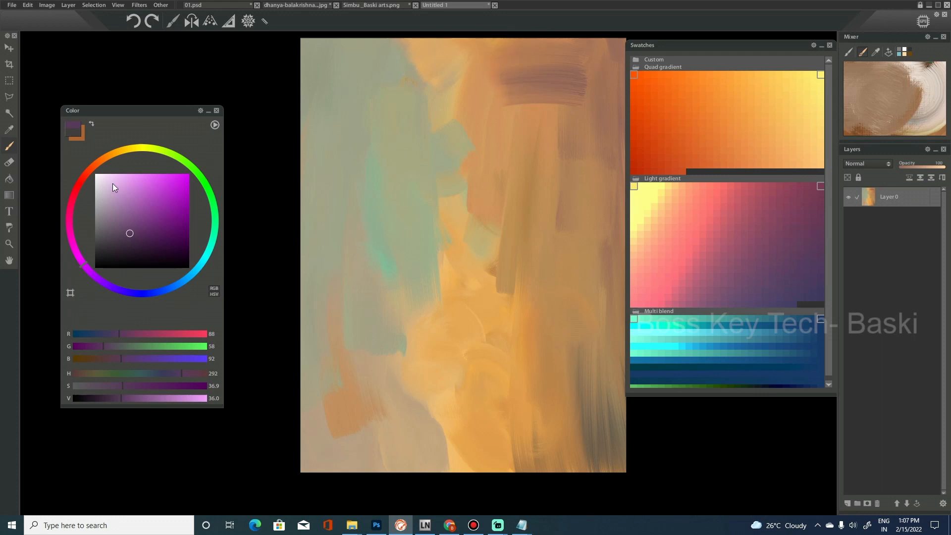
Blend light grey (RGB 167, 165, 167) down the canvas's left side and undo the stroke in the lower centre
click(96, 206)
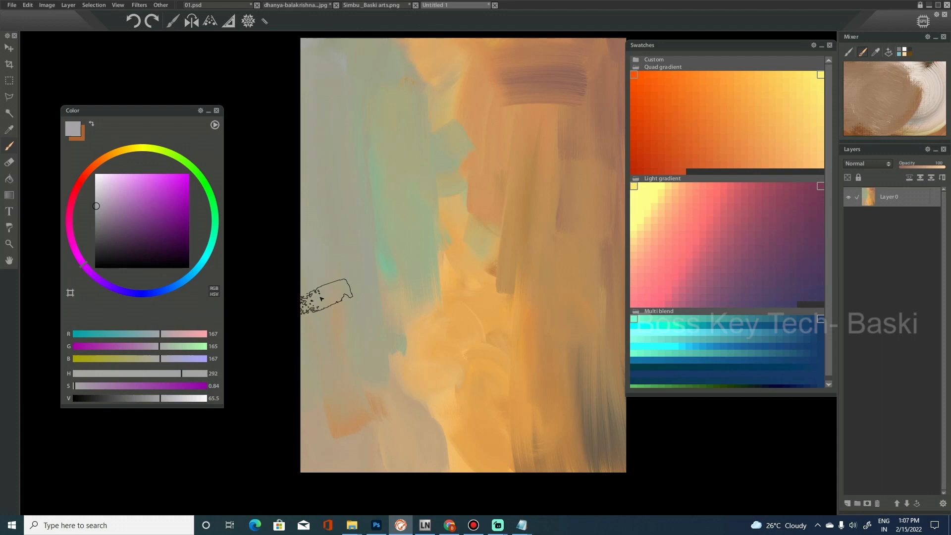
drag(453, 444, 463, 359)
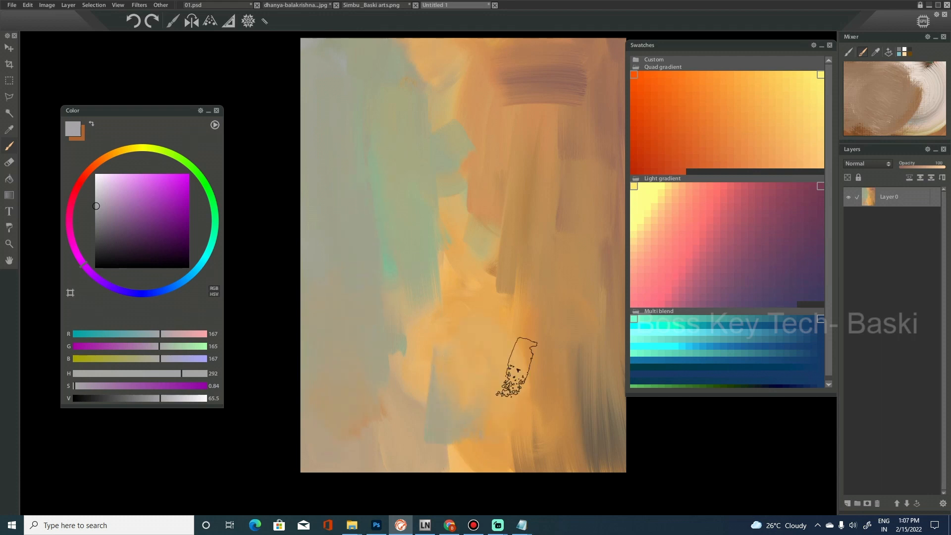
key(ctrl+z)
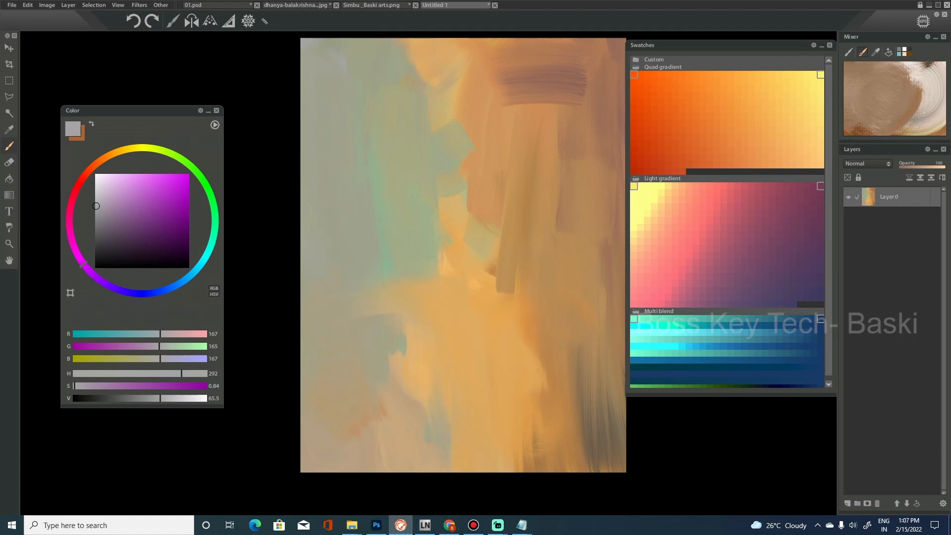
Paint very dark grey (RGB 40, 40, 40) strokes along the bottom and left of the canvas's centre
click(96, 253)
drag(506, 438, 453, 448)
mouse_move(479, 407)
mouse_down()
mouse_move(477, 389)
mouse_move(488, 436)
mouse_move(556, 456)
mouse_up()
drag(401, 260, 349, 296)
drag(399, 346, 414, 431)
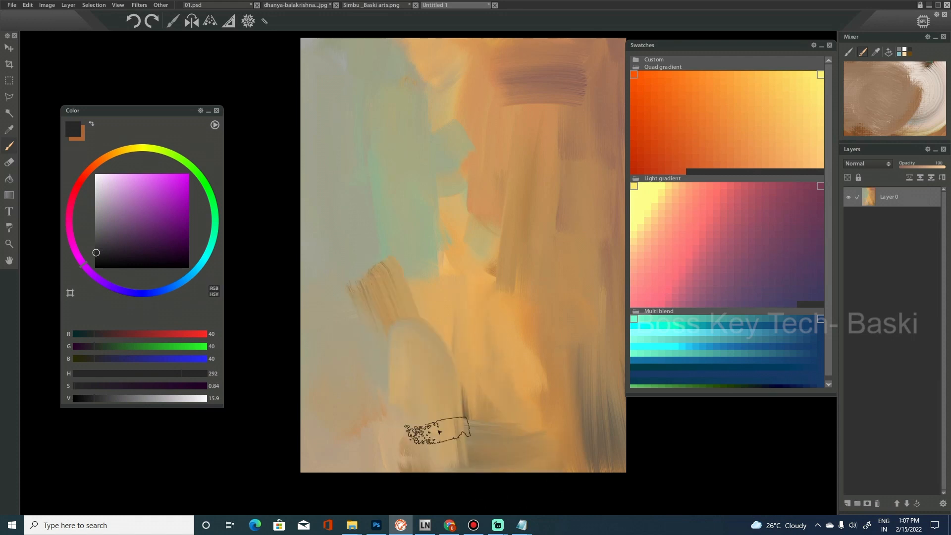
Blend the dark grey strokes into the surrounding colours across the lower centre and up the right side
drag(396, 265, 365, 304)
mouse_move(417, 435)
mouse_down()
mouse_move(481, 460)
mouse_move(499, 442)
mouse_move(508, 466)
mouse_move(530, 435)
mouse_up()
mouse_move(578, 241)
mouse_down()
mouse_move(585, 180)
mouse_move(545, 192)
mouse_move(567, 223)
mouse_up()
key(e)
mouse_move(552, 152)
mouse_down()
mouse_move(565, 153)
mouse_move(554, 145)
mouse_up()
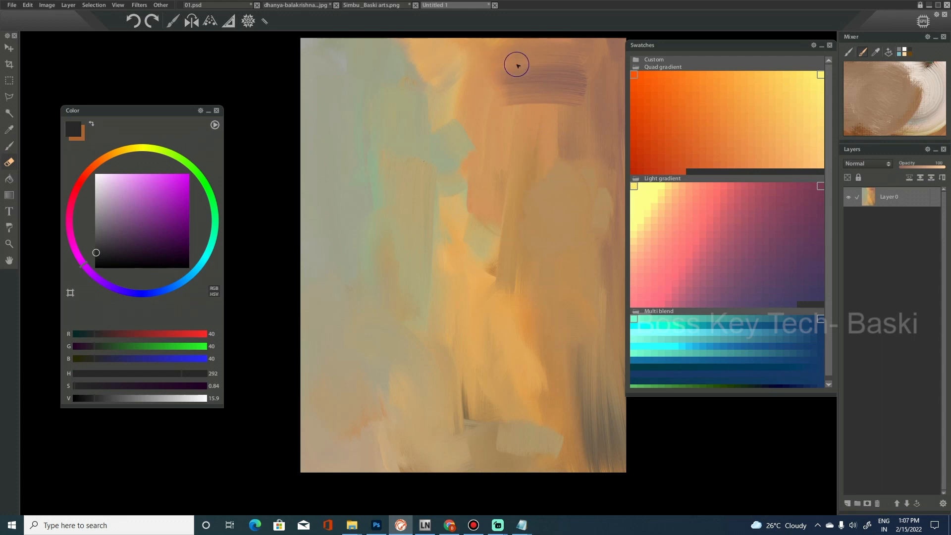
right_click(511, 117)
drag(535, 95, 536, 92)
Return to the brush and blend dark brown strokes over the upper and middle right of the canvas
click(10, 145)
mouse_move(543, 221)
mouse_down()
mouse_move(517, 201)
mouse_move(500, 226)
mouse_move(534, 253)
mouse_move(522, 233)
mouse_move(516, 151)
mouse_move(515, 322)
mouse_move(535, 229)
mouse_move(541, 241)
mouse_move(586, 218)
mouse_move(569, 116)
mouse_move(563, 350)
mouse_move(551, 265)
mouse_move(506, 219)
mouse_move(522, 132)
mouse_move(503, 227)
mouse_move(506, 304)
mouse_move(519, 336)
mouse_move(529, 300)
mouse_up()
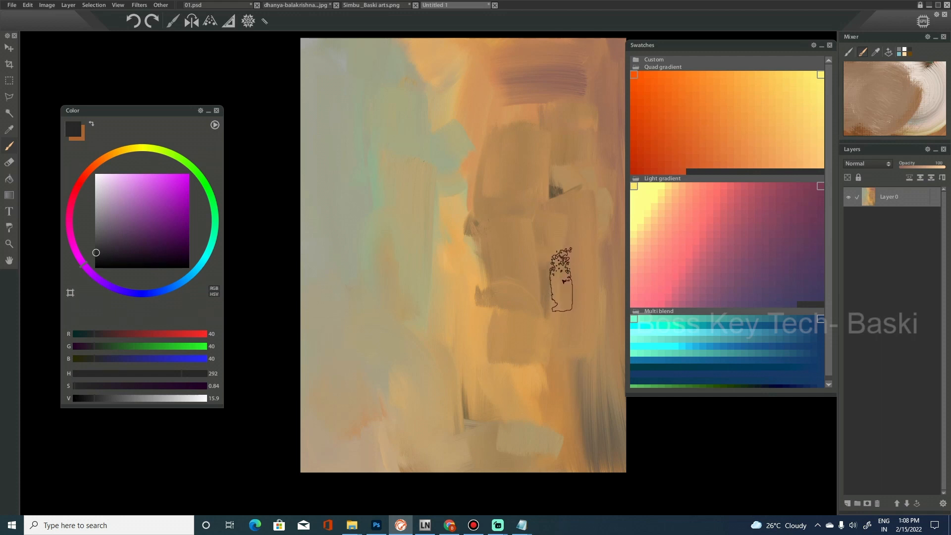
mouse_move(456, 230)
mouse_down()
mouse_move(476, 210)
mouse_move(484, 257)
mouse_move(514, 233)
mouse_move(464, 168)
mouse_move(466, 126)
mouse_move(469, 156)
mouse_move(538, 299)
mouse_move(524, 147)
mouse_move(526, 100)
mouse_up()
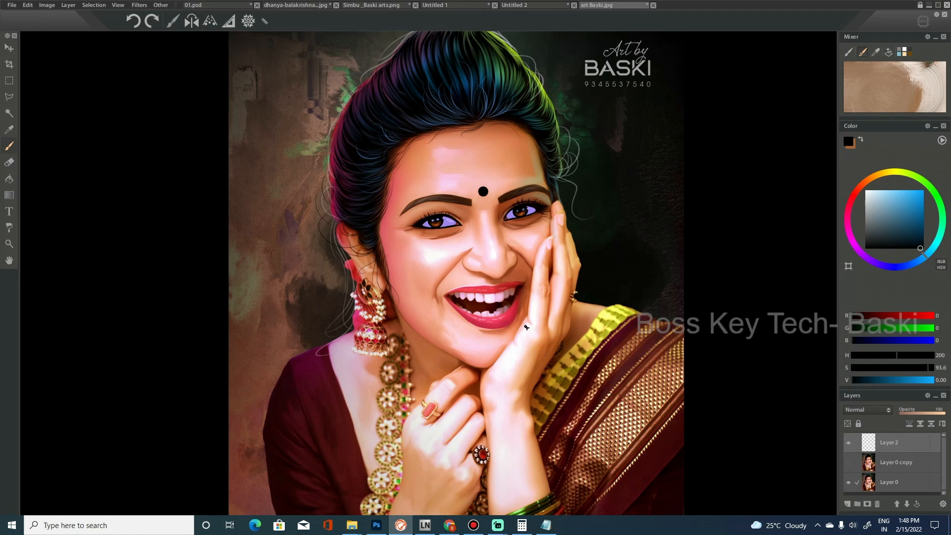
drag(490, 186, 488, 283)
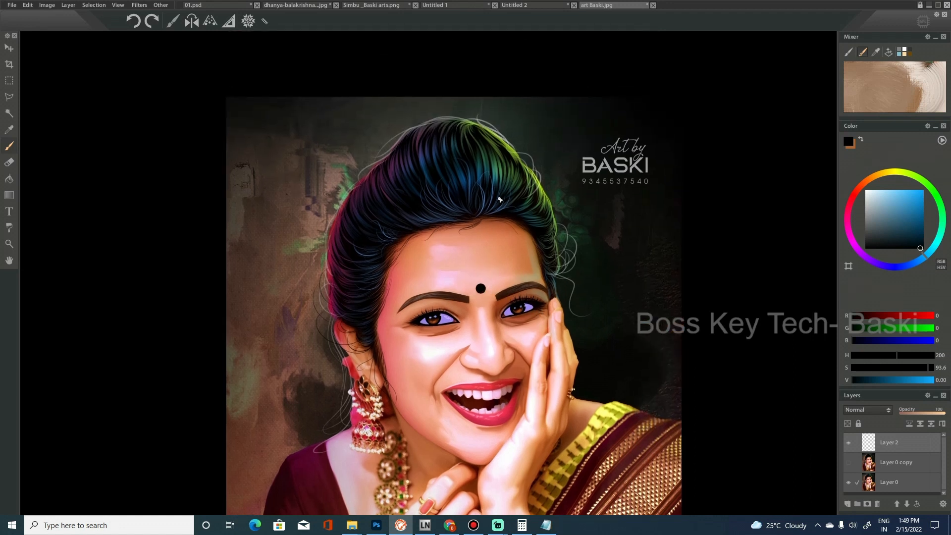
Examine the finished portrait's face and coloured hair strands up close, from the eyes to the crown
scroll(494, 238, up, 4)
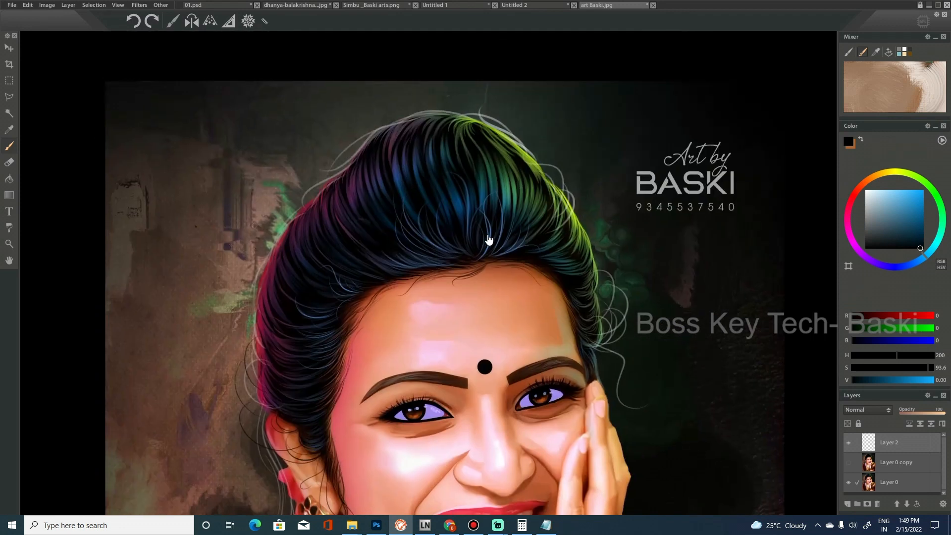
scroll(526, 199, up, 4)
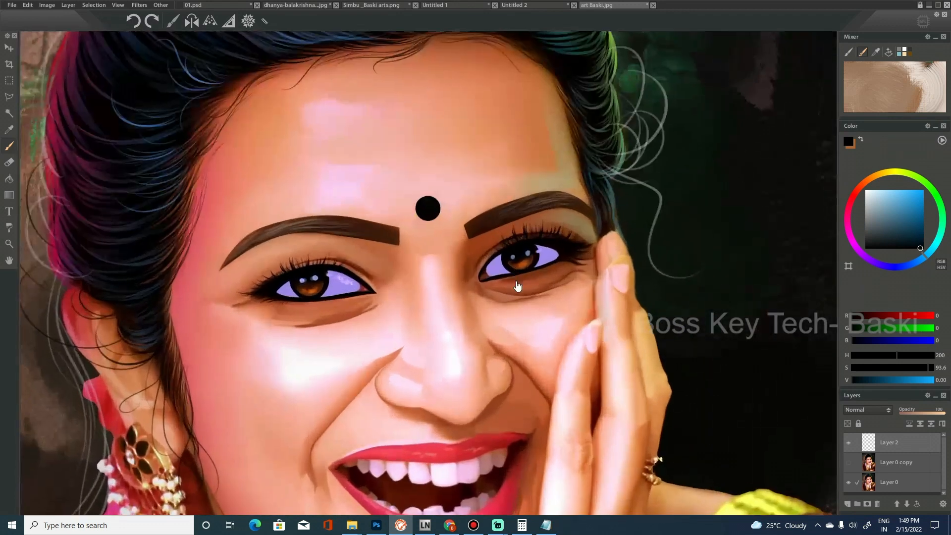
scroll(522, 240, down, 4)
scroll(468, 218, up, 3)
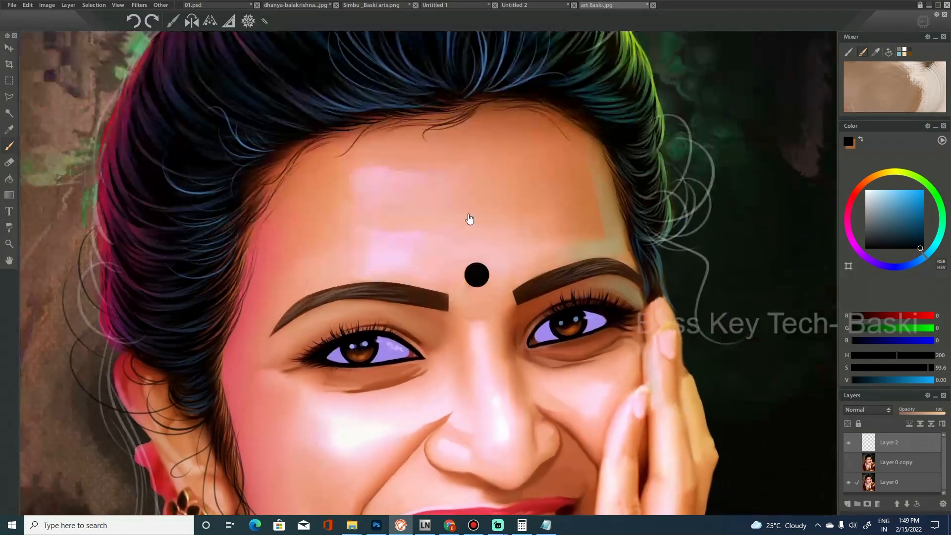
scroll(468, 217, down, 3)
scroll(479, 208, up, 3)
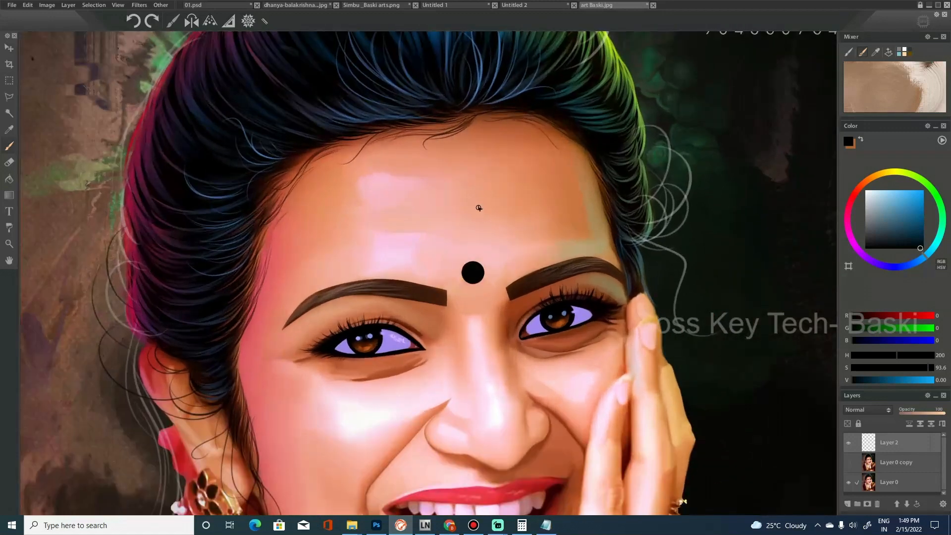
drag(483, 203, 460, 246)
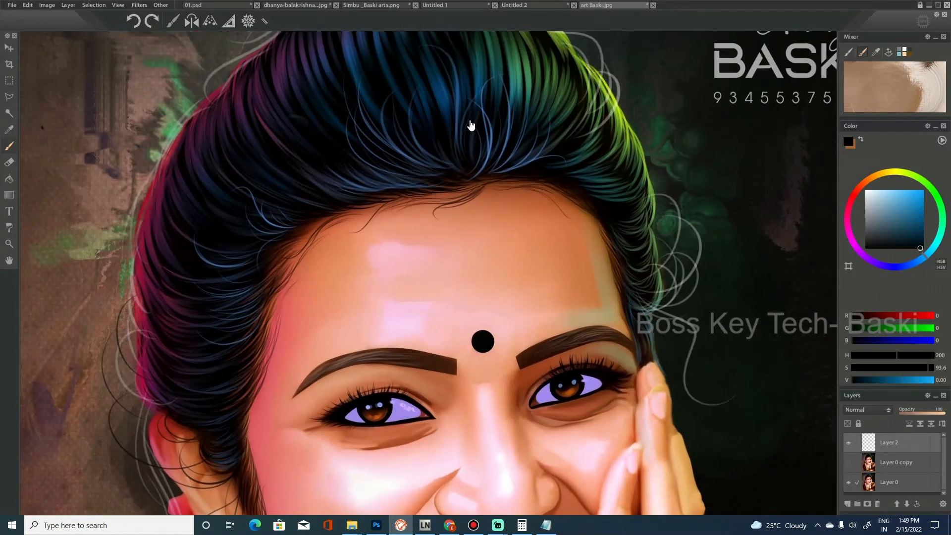
drag(471, 123, 469, 242)
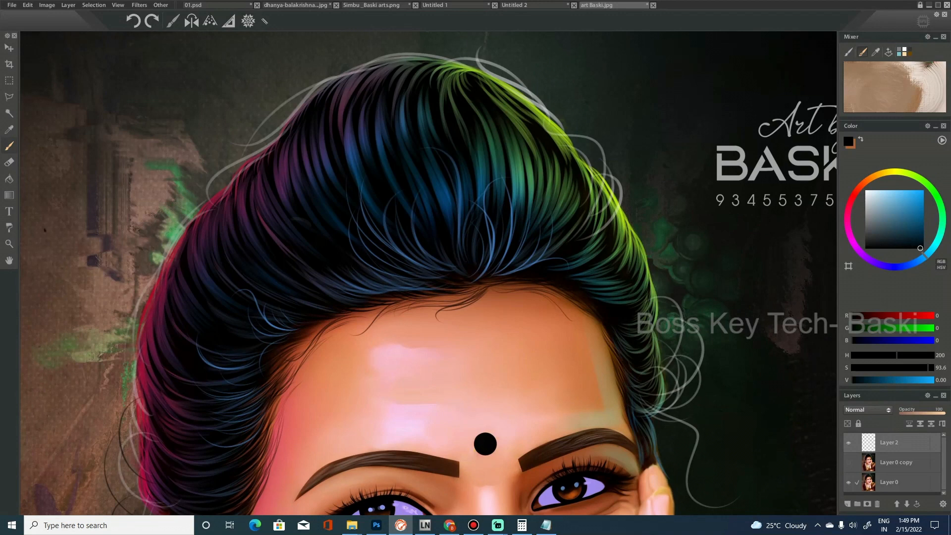
scroll(459, 197, up, 1)
drag(459, 197, 509, 306)
scroll(540, 293, up, 2)
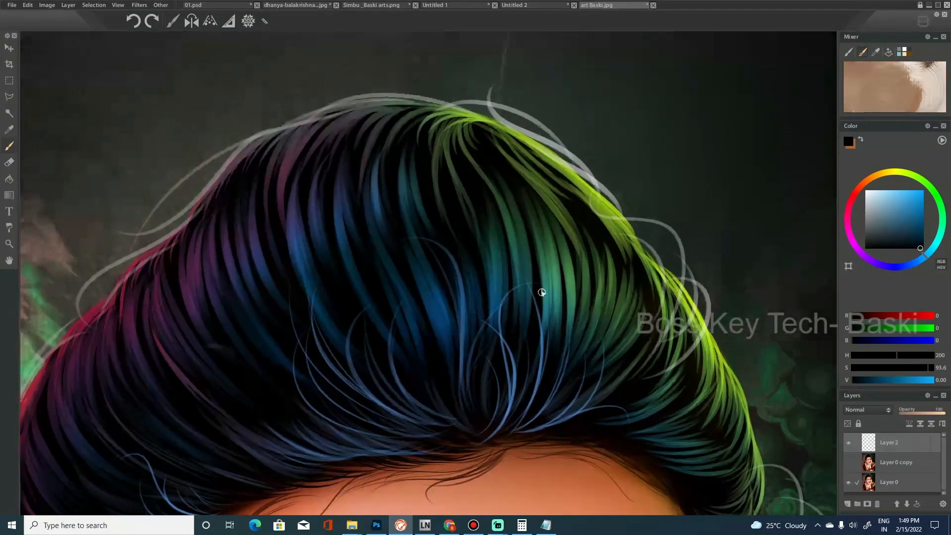
scroll(423, 356, up, 2)
scroll(470, 184, up, 1)
scroll(470, 183, down, 5)
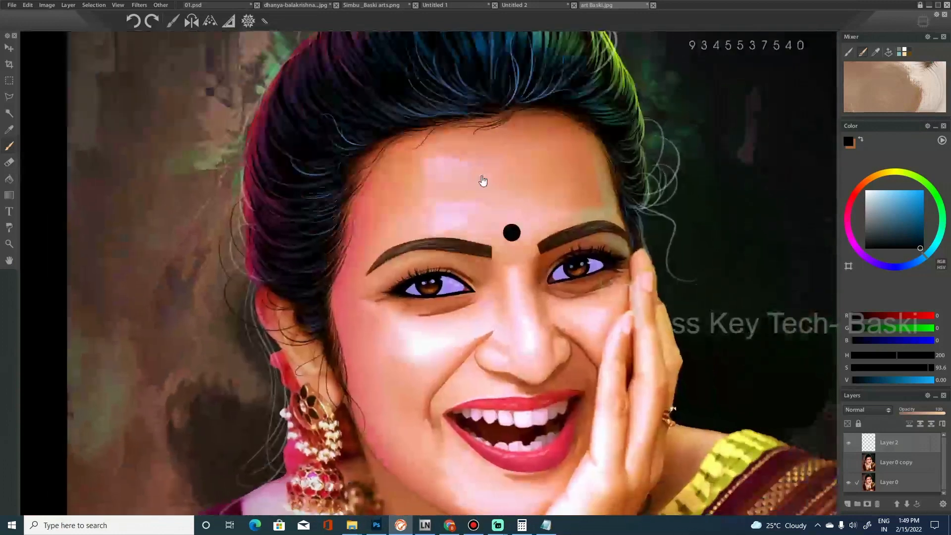
mouse_move(483, 180)
mouse_down()
mouse_move(426, 142)
mouse_move(475, 286)
mouse_up()
scroll(503, 255, up, 2)
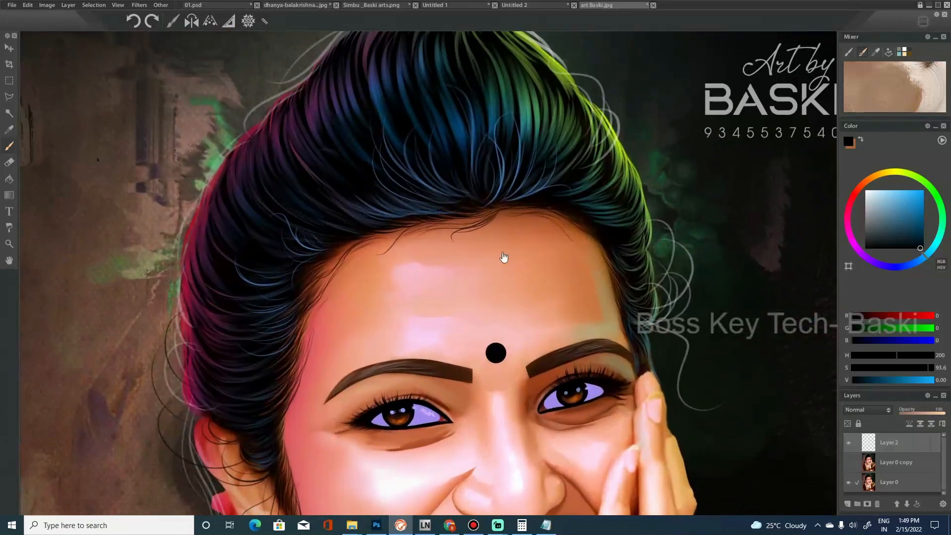
Show Layer 0 copy with its blacked-out crown and set the brush colour to bright blue (RGB 16, 142, 208)
click(850, 466)
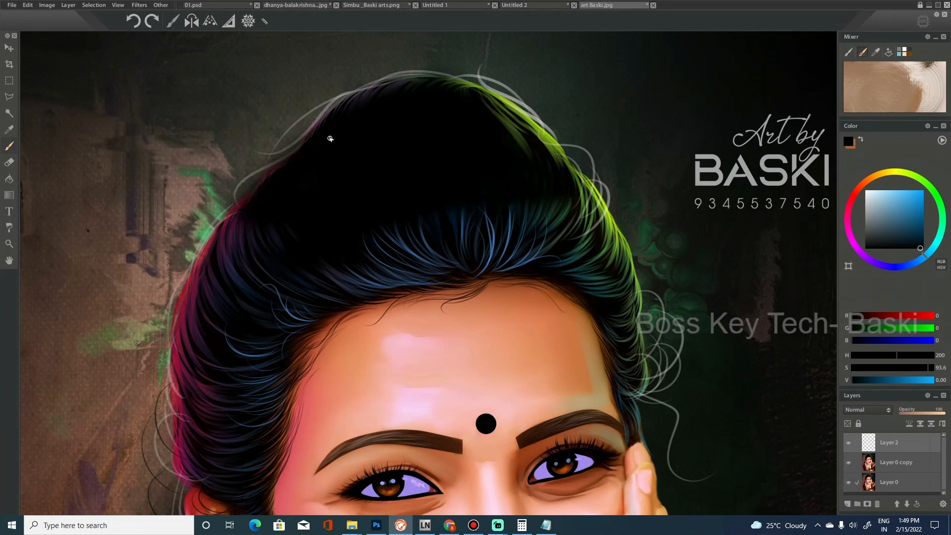
scroll(523, 201, up, 4)
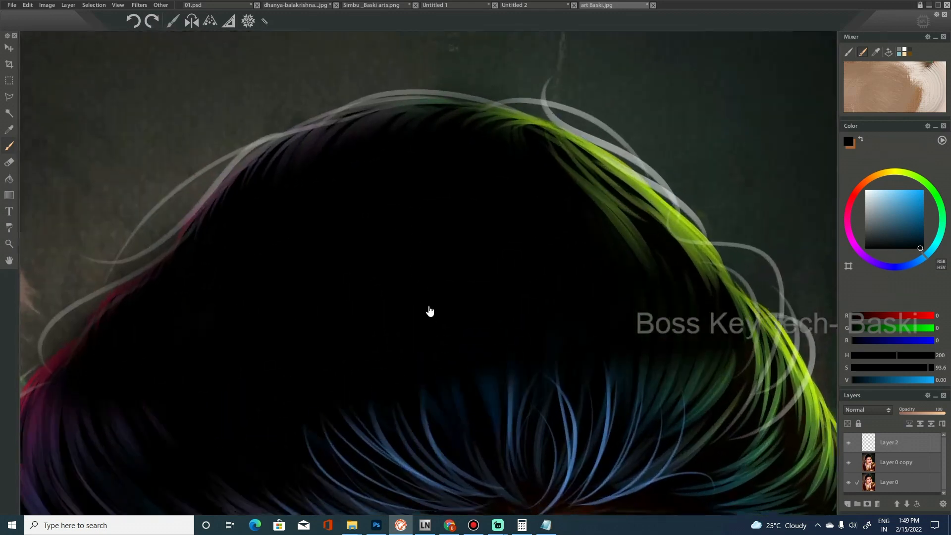
scroll(430, 311, down, 1)
click(919, 203)
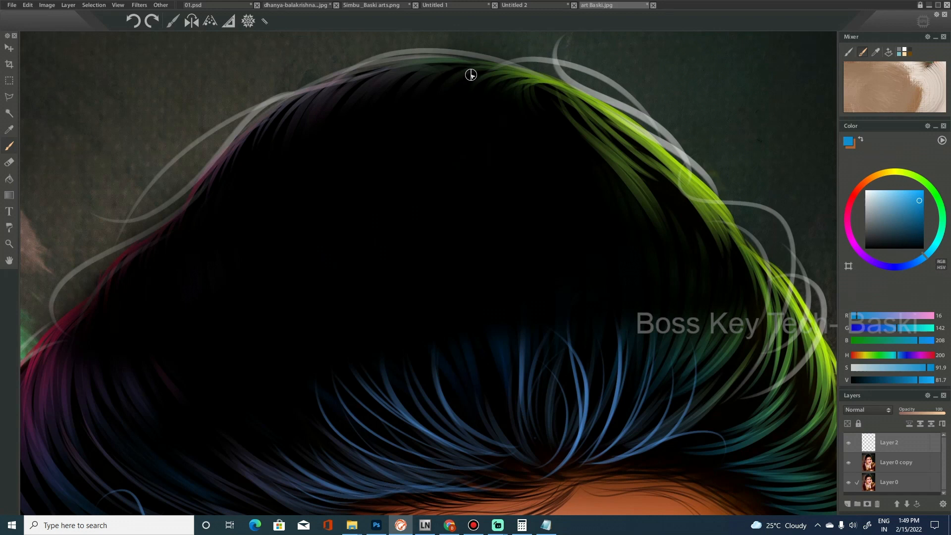
Paint the first tapered blue hair strands down the upper centre of the black crown and undo the stray short stroke
drag(447, 90, 427, 223)
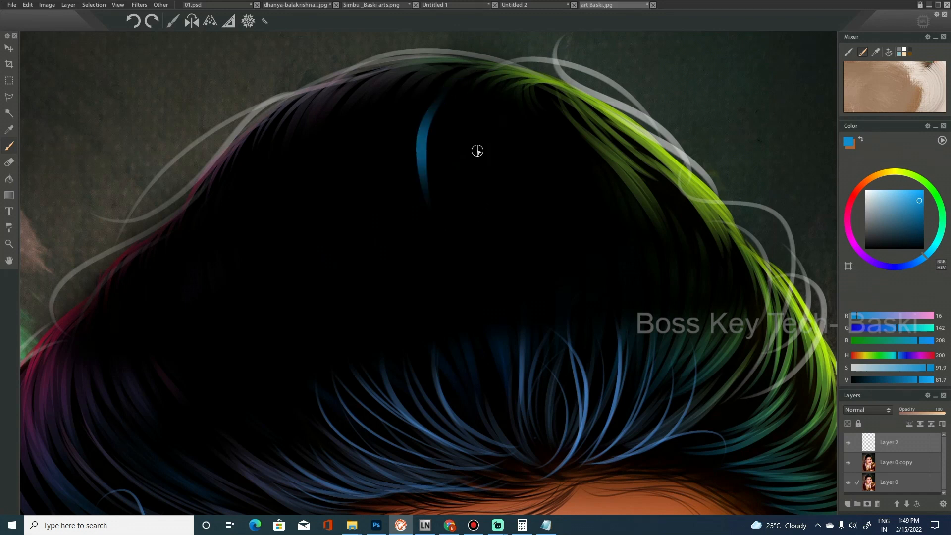
drag(437, 104, 398, 222)
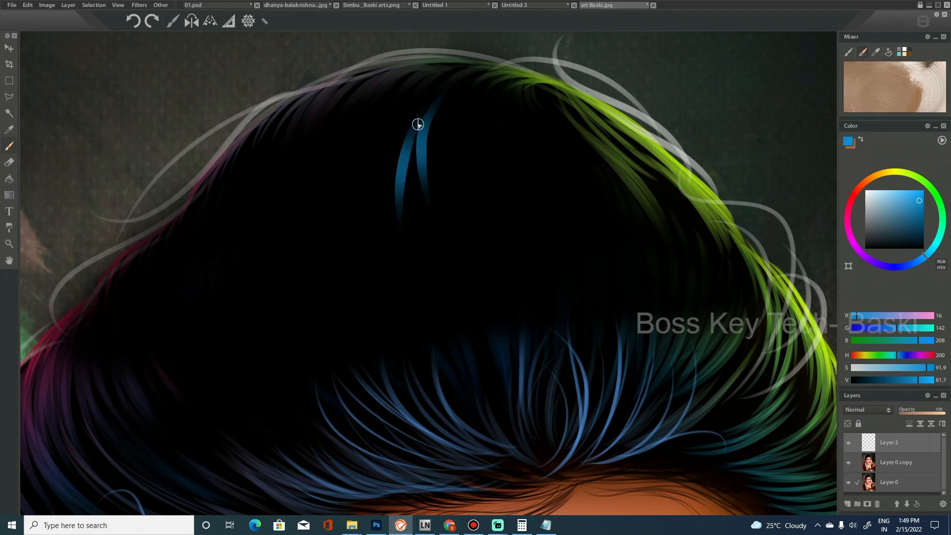
drag(407, 113, 381, 218)
mouse_move(403, 106)
mouse_down()
mouse_move(382, 194)
mouse_move(389, 241)
mouse_move(371, 141)
mouse_up()
key(ctrl+z)
key(ctrl+z)
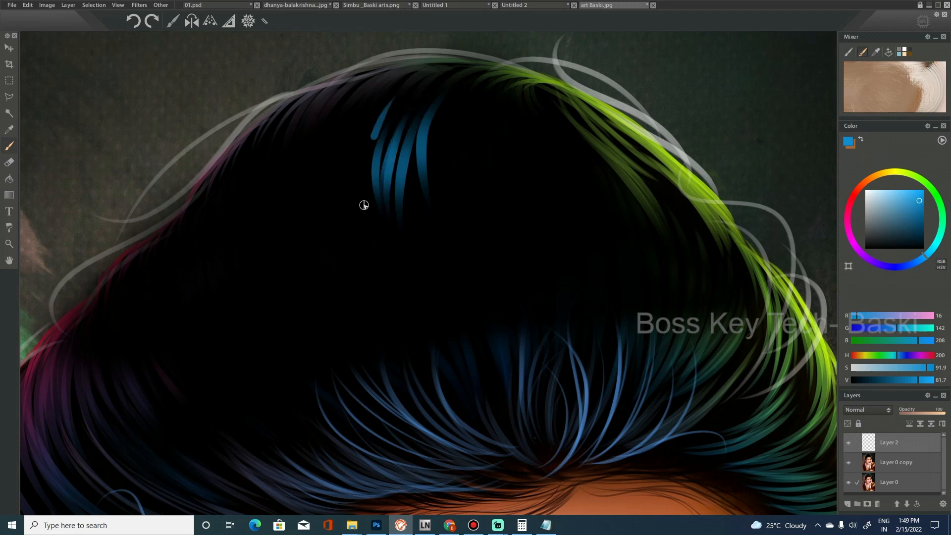
key(ctrl+z)
Fill in the central cluster of the crown's upper highlight with thin, overlapping blue strands, undoing the misplaced ones
drag(381, 106, 358, 223)
key(ctrl+z)
mouse_move(371, 119)
mouse_down()
mouse_move(352, 218)
mouse_move(364, 240)
mouse_up()
key(ctrl+z)
drag(401, 107, 377, 210)
drag(395, 107, 368, 250)
key(ctrl+z)
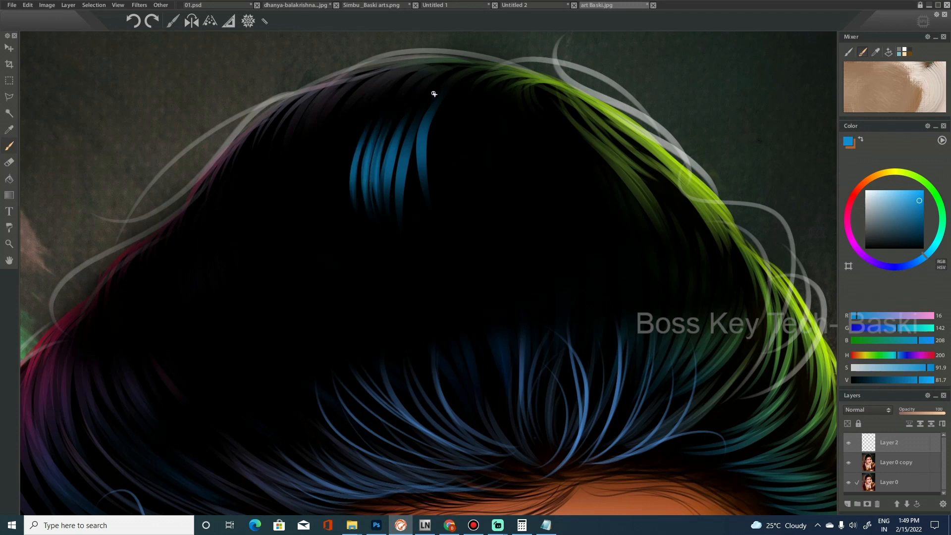
drag(401, 114, 381, 247)
key(ctrl+z)
mouse_move(435, 98)
mouse_down()
mouse_move(426, 223)
mouse_move(404, 239)
mouse_move(418, 240)
mouse_move(424, 189)
mouse_move(423, 228)
mouse_up()
key(ctrl+z)
key(ctrl+z)
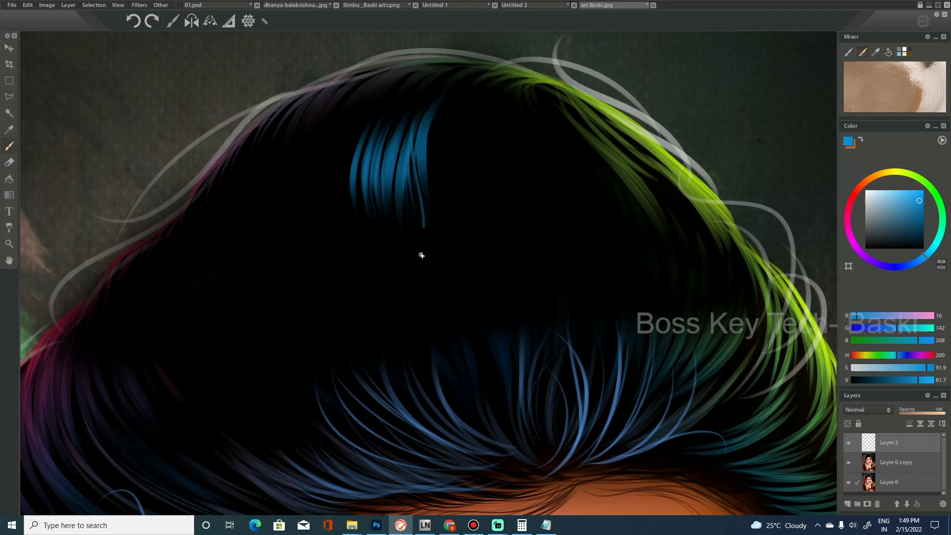
Extend the upper blue highlight to the right of the first strands with slanted tapered strokes, undoing the poor ones
drag(480, 101, 462, 171)
key(ctrl+z)
key(ctrl+z)
mouse_move(467, 97)
mouse_down()
mouse_move(455, 207)
mouse_move(432, 210)
mouse_up()
key(ctrl+z)
drag(460, 114, 425, 207)
key(ctrl+z)
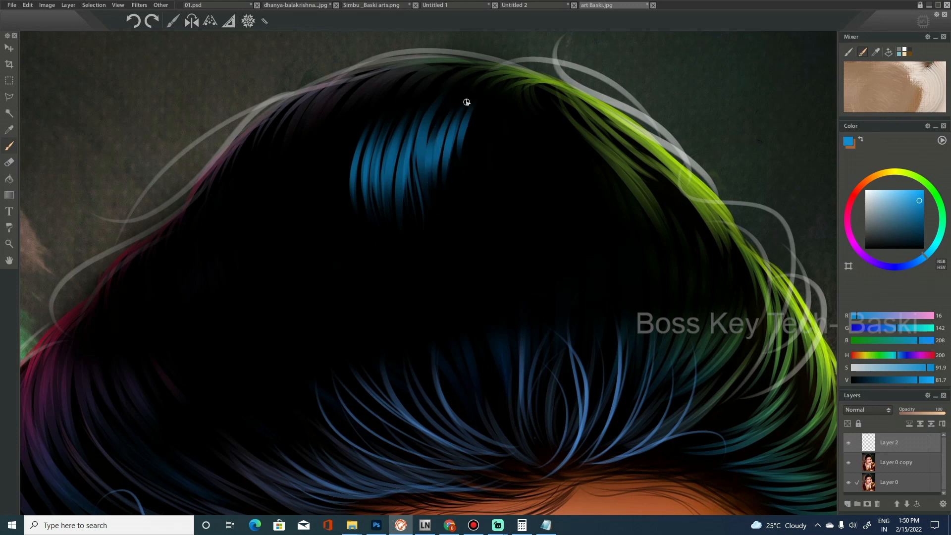
key(ctrl+z)
mouse_move(453, 102)
mouse_down()
mouse_move(434, 246)
mouse_move(429, 228)
mouse_up()
key(ctrl+z)
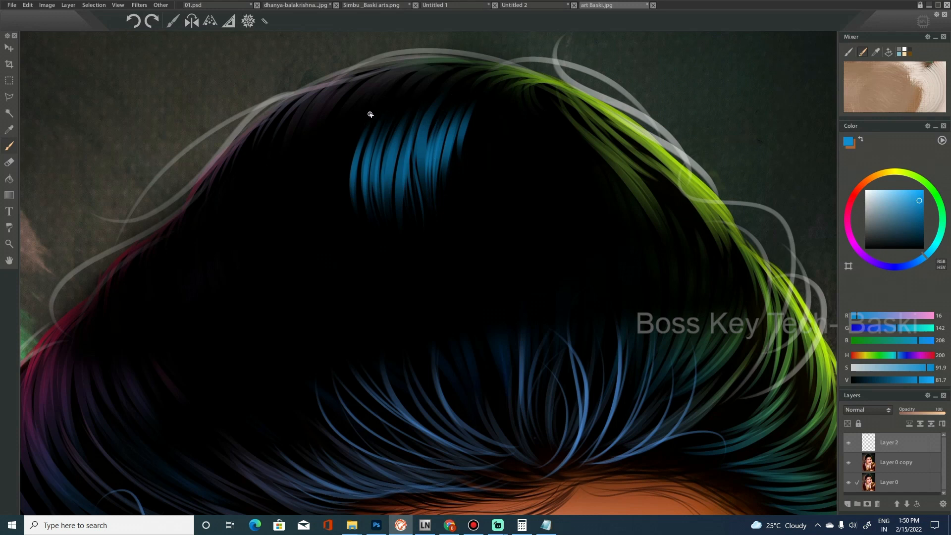
Extend the upper blue highlight leftward across the crown with closely spaced tapered strands, undoing unwanted strokes
drag(378, 113, 339, 229)
key(ctrl+z)
key(ctrl+z)
drag(361, 114, 332, 198)
key(ctrl+z)
mouse_move(351, 123)
mouse_down()
mouse_move(336, 213)
mouse_move(317, 233)
mouse_move(322, 221)
mouse_move(346, 255)
mouse_up()
key(ctrl+z)
key(ctrl+z)
drag(334, 122, 312, 218)
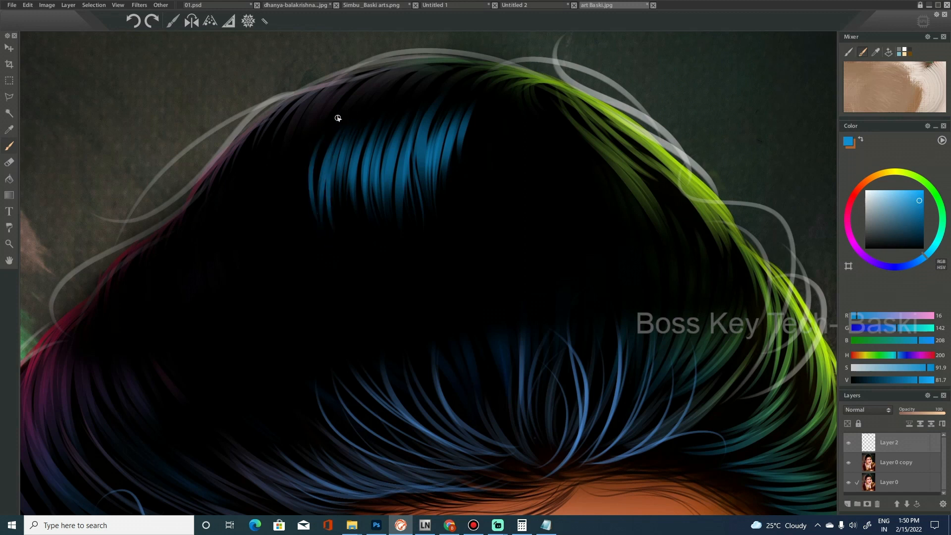
drag(316, 123, 319, 239)
key(ctrl+z)
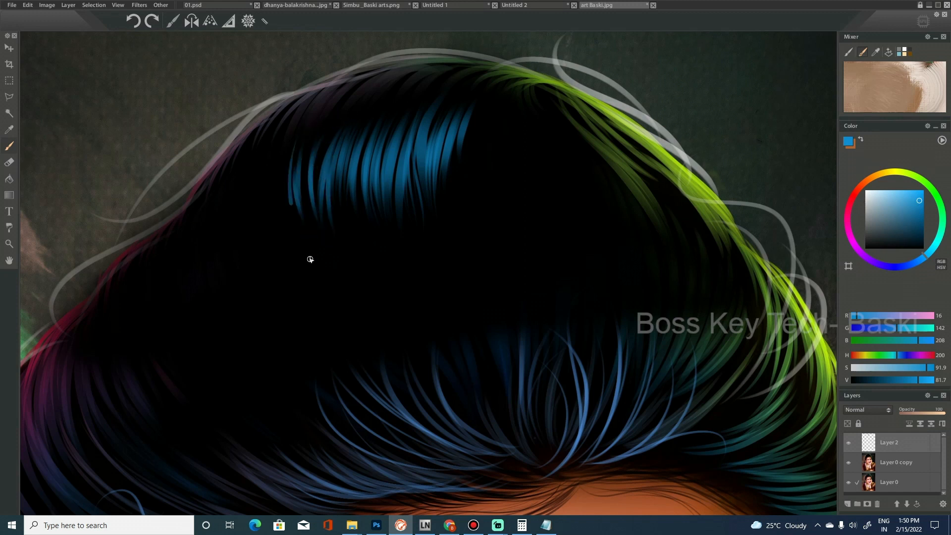
Lengthen the upper highlight band with curved blue strands at its left end, following the crown's outline
key(ctrl+z)
drag(291, 160, 295, 245)
drag(281, 212, 298, 250)
drag(279, 143, 288, 263)
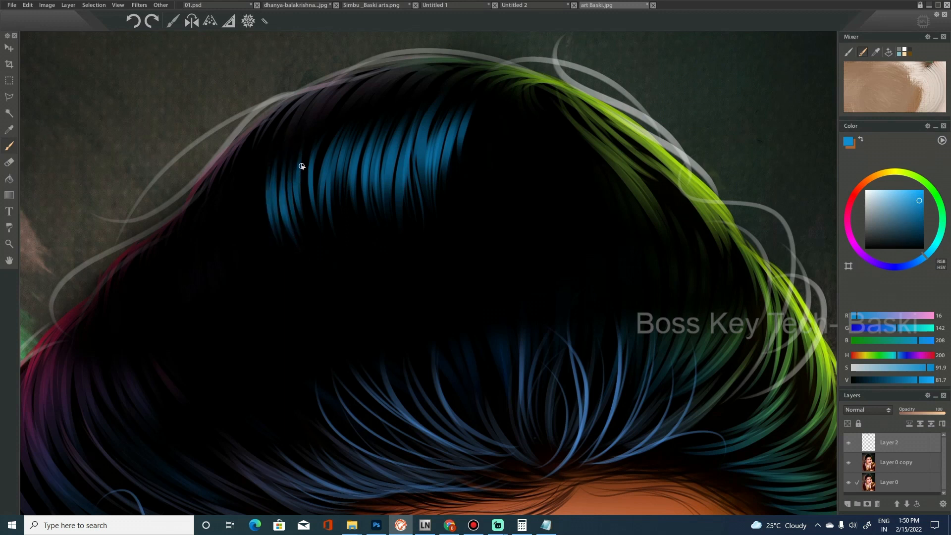
mouse_move(267, 156)
mouse_down()
mouse_move(289, 265)
mouse_move(269, 167)
mouse_move(270, 255)
mouse_up()
drag(267, 162, 278, 235)
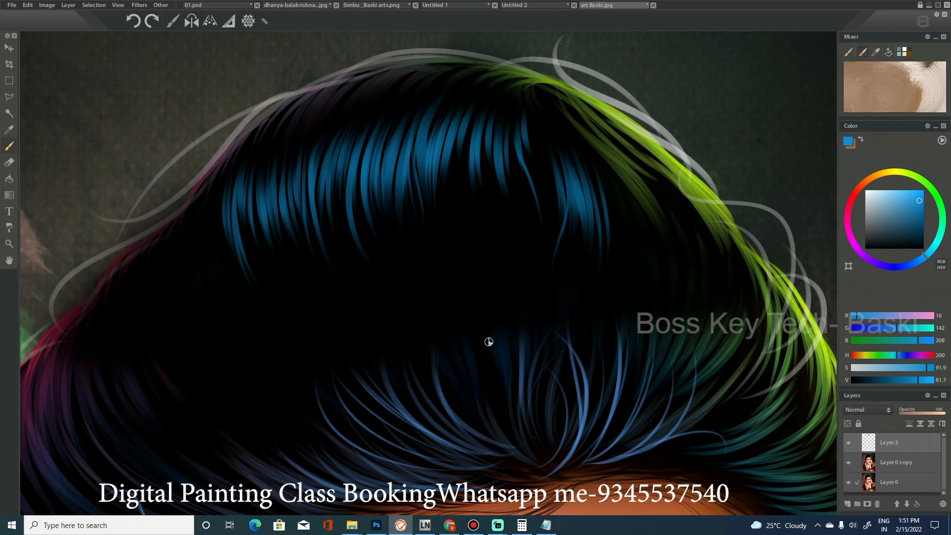
Start a second, lower highlight with upward blue strands just above the hair parting at the forehead
mouse_move(489, 277)
mouse_down()
mouse_move(507, 359)
mouse_move(463, 242)
mouse_up()
drag(503, 356, 462, 231)
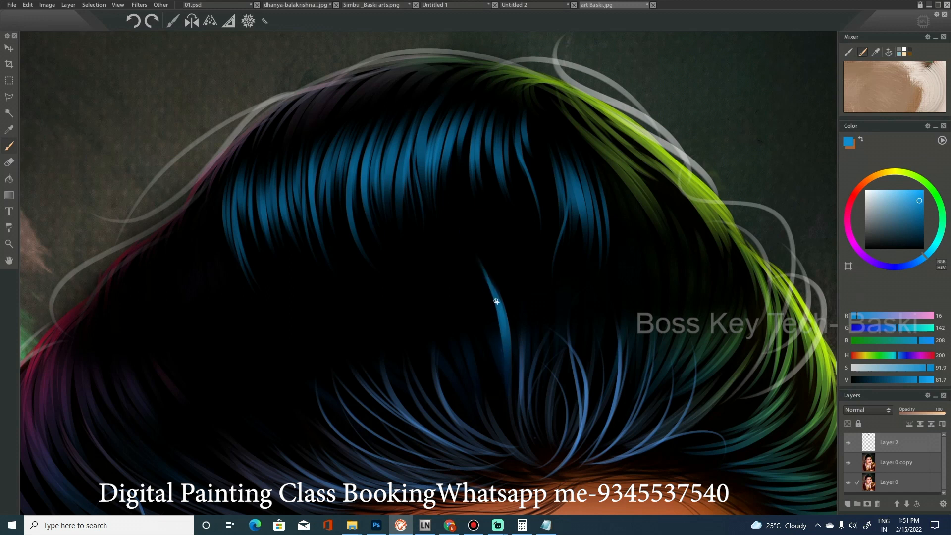
drag(517, 356, 502, 255)
mouse_move(516, 354)
mouse_down()
mouse_move(475, 218)
mouse_move(484, 203)
mouse_move(507, 224)
mouse_up()
mouse_move(522, 382)
mouse_down()
mouse_move(506, 223)
mouse_move(523, 228)
mouse_up()
drag(532, 357, 533, 205)
key(ctrl+z)
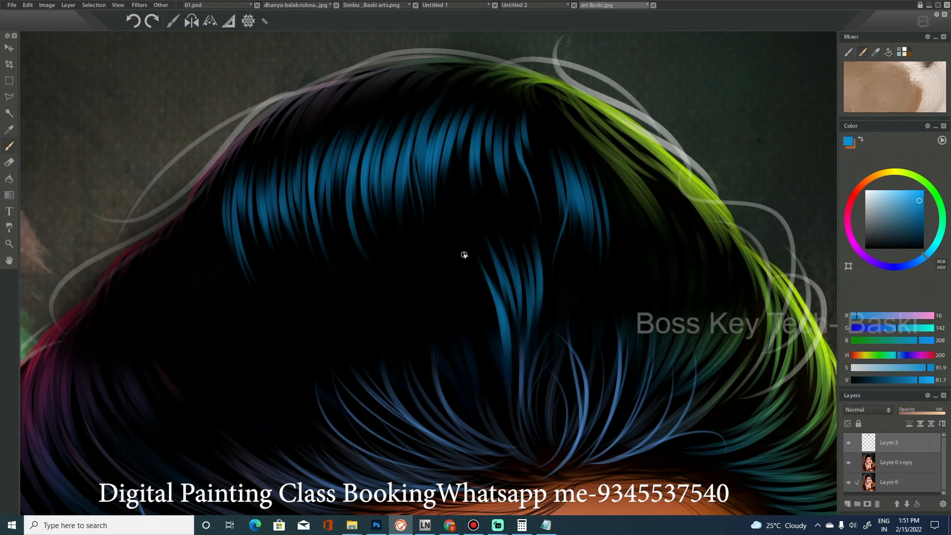
Extend the lower highlight row to the left with tapered blue strands, undoing and redrawing the misplaced ones
drag(468, 372, 443, 243)
key(ctrl+z)
key(ctrl+z)
mouse_move(476, 365)
mouse_down()
mouse_move(445, 233)
mouse_move(462, 238)
mouse_up()
drag(480, 310, 484, 361)
mouse_move(459, 233)
mouse_down()
mouse_move(478, 291)
mouse_move(482, 359)
mouse_up()
drag(441, 250, 456, 357)
drag(437, 270, 456, 403)
key(ctrl+z)
drag(431, 270, 439, 348)
mouse_move(419, 250)
mouse_down()
mouse_move(433, 360)
mouse_move(410, 244)
mouse_up()
key(ctrl+z)
key(ctrl+z)
mouse_move(427, 337)
mouse_down()
mouse_move(411, 226)
mouse_move(417, 234)
mouse_up()
key(ctrl+z)
drag(432, 356, 418, 247)
Extend the lower highlight row to the right with blue strands curving up toward the upper band
mouse_move(552, 305)
mouse_down()
mouse_move(558, 264)
mouse_move(543, 310)
mouse_move(565, 264)
mouse_up()
key(ctrl+z)
key(ctrl+z)
mouse_move(554, 324)
mouse_down()
mouse_move(575, 229)
mouse_move(582, 232)
mouse_up()
key(ctrl+z)
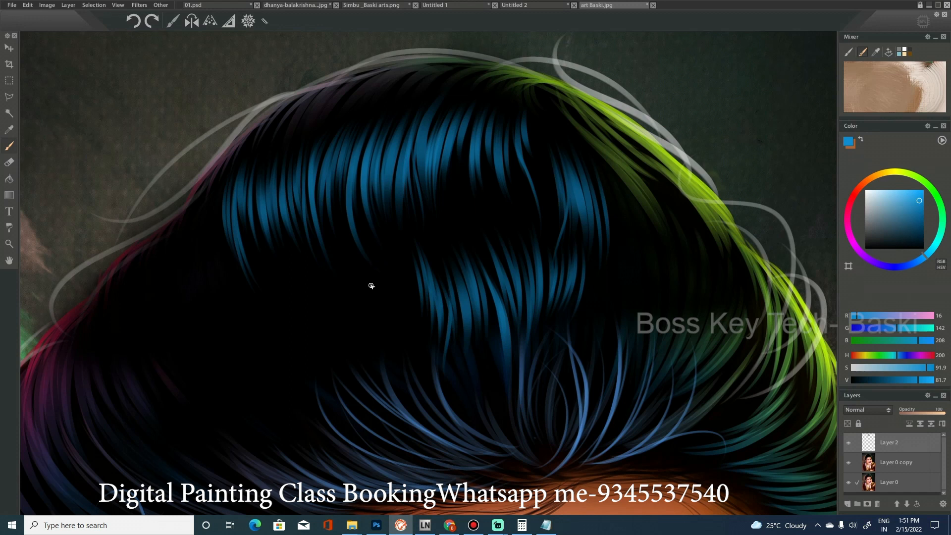
Add further blue strands at the left end of the lower highlight row, undoing and retrying stray strokes
key(ctrl+z)
drag(397, 355, 369, 263)
key(ctrl+z)
mouse_move(401, 349)
mouse_down()
mouse_move(381, 247)
mouse_move(394, 231)
mouse_up()
key(ctrl+z)
key(ctrl+z)
key(ctrl+z)
key(ctrl+z)
mouse_move(413, 331)
mouse_down()
mouse_move(396, 214)
mouse_move(418, 356)
mouse_up()
key(ctrl+z)
key(ctrl+z)
drag(403, 239, 427, 403)
key(ctrl+z)
drag(405, 240, 411, 286)
Draw long blue strands down the crown's centre to link the upper highlight band with the lower row
drag(477, 238, 481, 183)
key(ctrl+z)
drag(477, 108, 451, 283)
key(ctrl+z)
key(ctrl+z)
key(ctrl+z)
mouse_move(453, 136)
mouse_down()
mouse_move(453, 300)
mouse_move(461, 305)
mouse_up()
key(ctrl+z)
key(ctrl+z)
drag(451, 137, 460, 323)
key(ctrl+z)
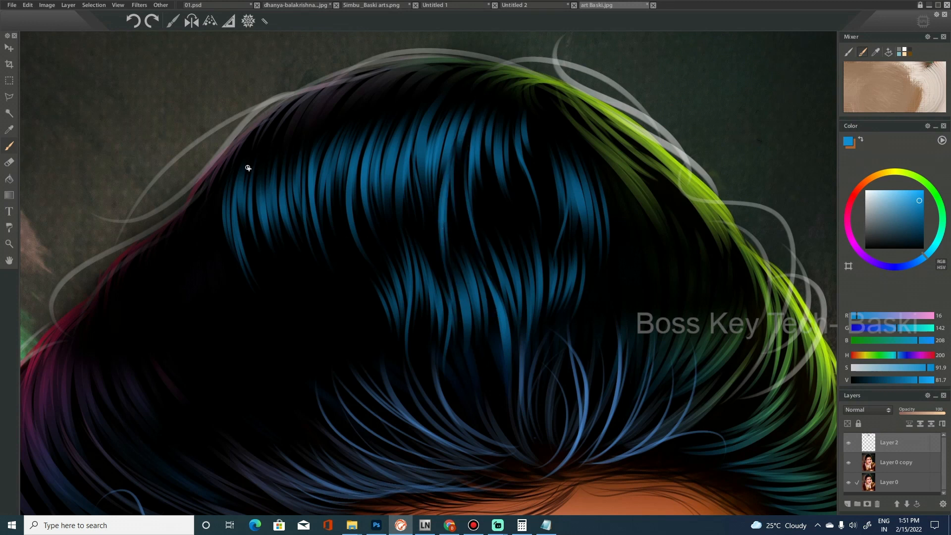
Paint curved blue strands down the crown's left side beyond the upper highlight band, undoing misplaced strokes
drag(227, 256, 233, 259)
key(ctrl+z)
key(ctrl+z)
mouse_move(229, 162)
mouse_down()
mouse_move(262, 337)
mouse_move(285, 359)
mouse_up()
key(ctrl+z)
drag(187, 233, 193, 296)
mouse_move(197, 209)
mouse_down()
mouse_move(226, 335)
mouse_move(222, 328)
mouse_move(265, 360)
mouse_move(280, 329)
mouse_up()
key(ctrl+z)
key(ctrl+z)
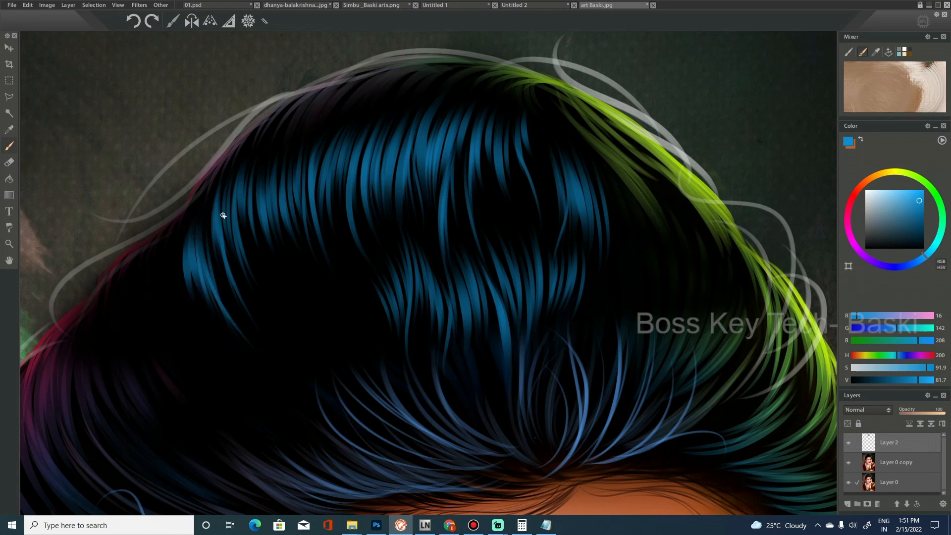
drag(233, 202, 271, 330)
key(ctrl+z)
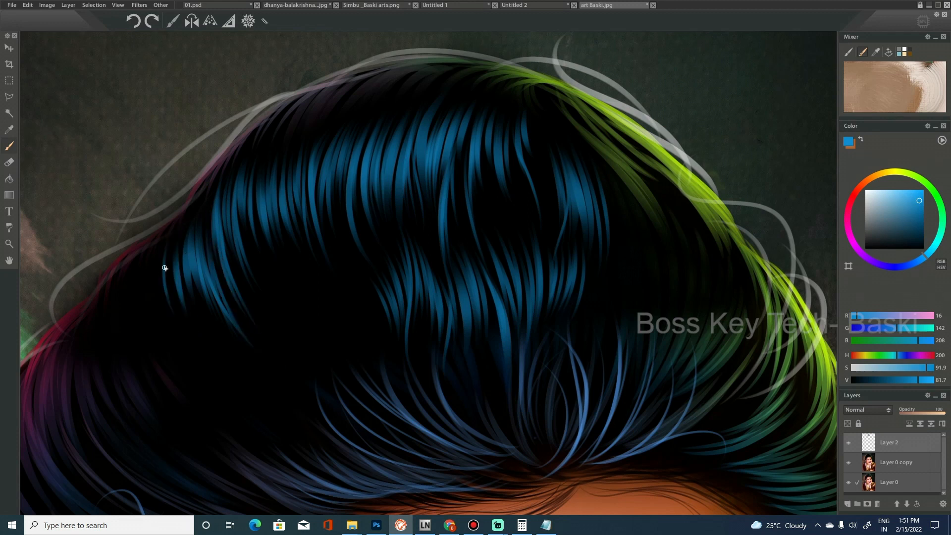
Continue the blue highlight down to the crown's lower left edge with upward curved strokes
drag(194, 348, 168, 256)
drag(188, 356, 163, 248)
mouse_move(159, 335)
mouse_down()
mouse_move(172, 262)
mouse_move(159, 340)
mouse_move(161, 256)
mouse_move(186, 376)
mouse_move(157, 246)
mouse_move(184, 378)
mouse_move(149, 263)
mouse_up()
drag(173, 376, 142, 259)
mouse_move(171, 396)
mouse_down()
mouse_move(181, 362)
mouse_move(138, 299)
mouse_up()
mouse_move(181, 376)
mouse_down()
mouse_move(140, 292)
mouse_move(149, 308)
mouse_up()
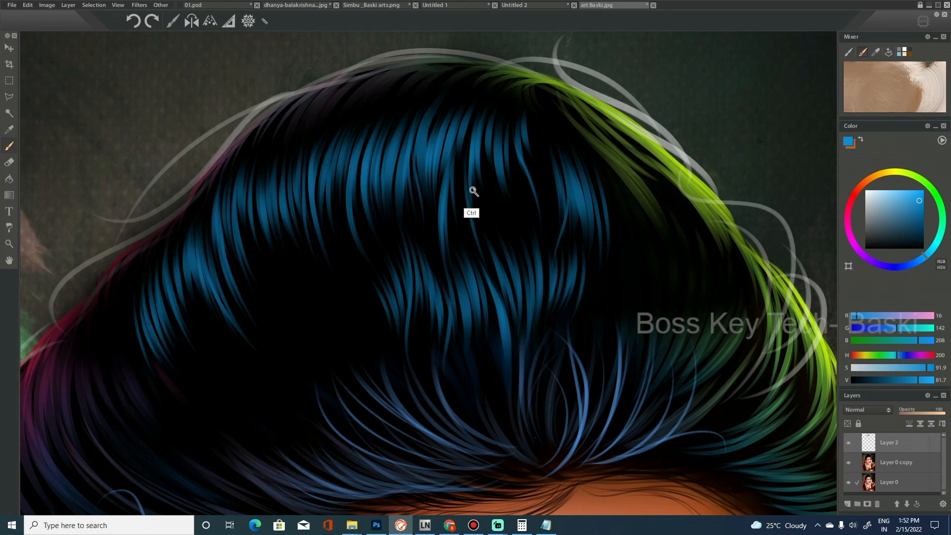
Thicken the left end of the lower highlight row with closely overlapping blue strands
scroll(474, 206, down, 5)
scroll(408, 164, up, 5)
scroll(470, 188, up, 4)
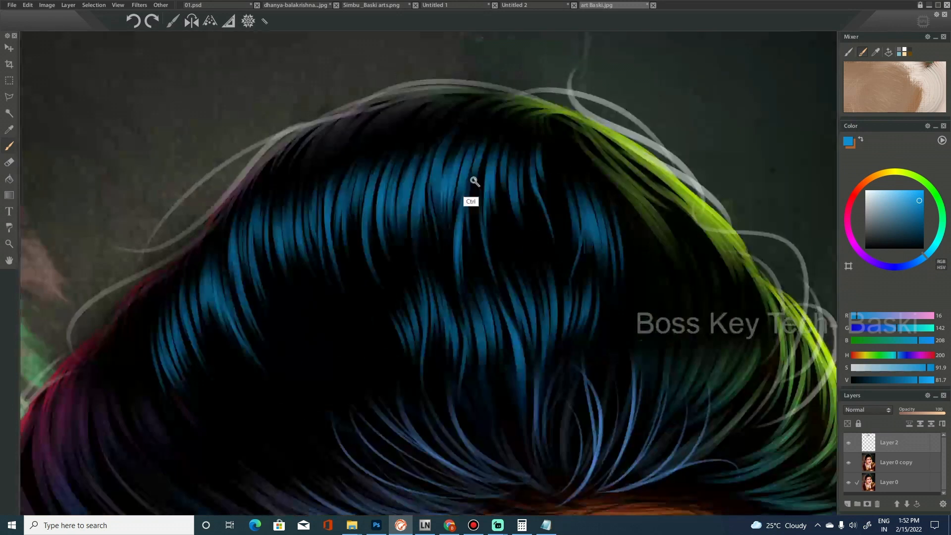
scroll(436, 213, down, 4)
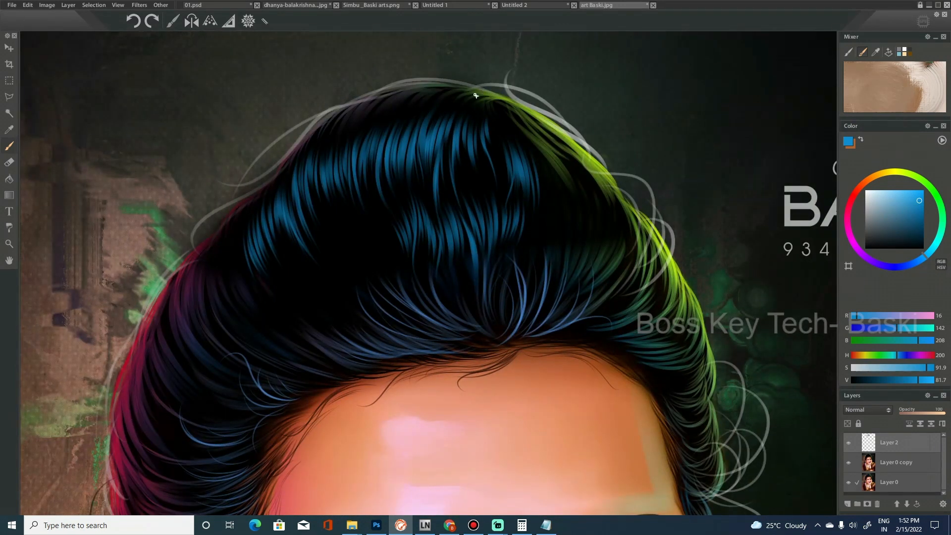
scroll(475, 168, up, 3)
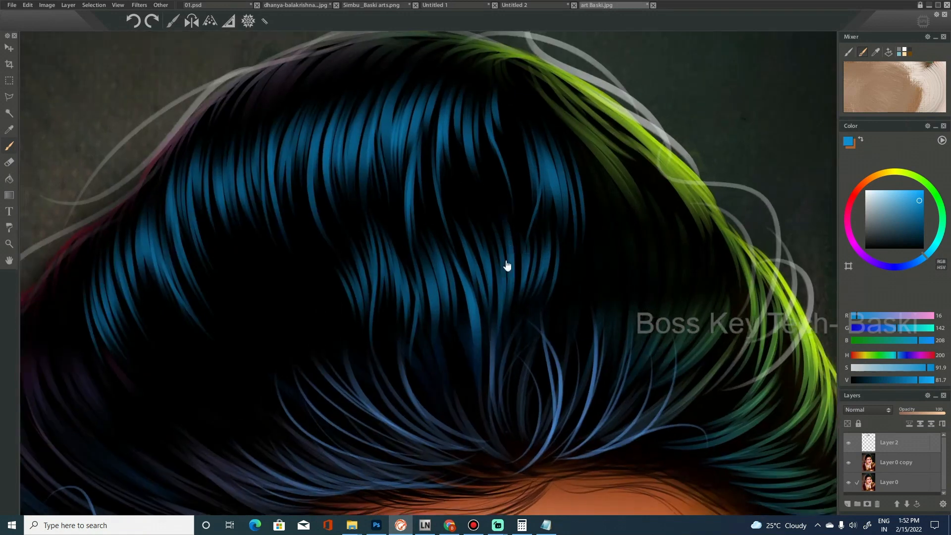
scroll(453, 139, up, 3)
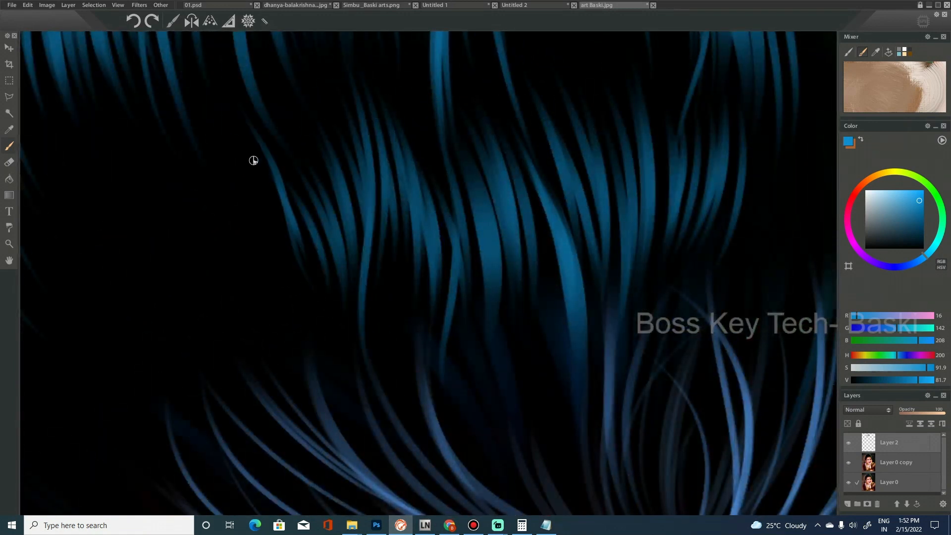
mouse_move(250, 149)
mouse_down()
mouse_move(305, 290)
mouse_move(292, 251)
mouse_up()
drag(238, 169, 302, 312)
mouse_move(248, 191)
mouse_down()
mouse_move(292, 280)
mouse_move(297, 322)
mouse_up()
drag(234, 173, 289, 289)
mouse_move(241, 151)
mouse_down()
mouse_move(298, 297)
mouse_move(294, 243)
mouse_up()
drag(242, 106, 324, 307)
scroll(334, 227, down, 5)
scroll(316, 198, up, 1)
scroll(415, 217, down, 1)
scroll(415, 217, up, 4)
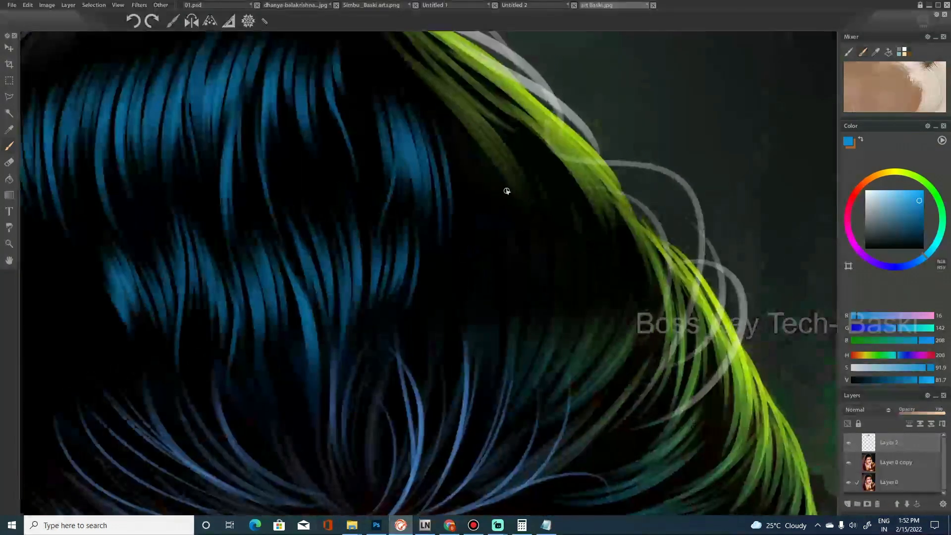
Paint long curved blue strands on the crown's right side, running down beside the green rim-lit hair
drag(493, 147, 508, 322)
drag(456, 114, 517, 300)
mouse_move(488, 166)
mouse_down()
mouse_move(524, 396)
mouse_move(534, 376)
mouse_up()
drag(517, 176, 550, 393)
mouse_move(528, 193)
mouse_down()
mouse_move(547, 369)
mouse_move(569, 400)
mouse_up()
mouse_move(575, 200)
mouse_down()
mouse_move(543, 399)
mouse_move(573, 374)
mouse_up()
drag(600, 231, 574, 374)
drag(604, 255, 557, 399)
mouse_move(606, 215)
mouse_down()
mouse_move(577, 382)
mouse_move(621, 321)
mouse_move(630, 334)
mouse_up()
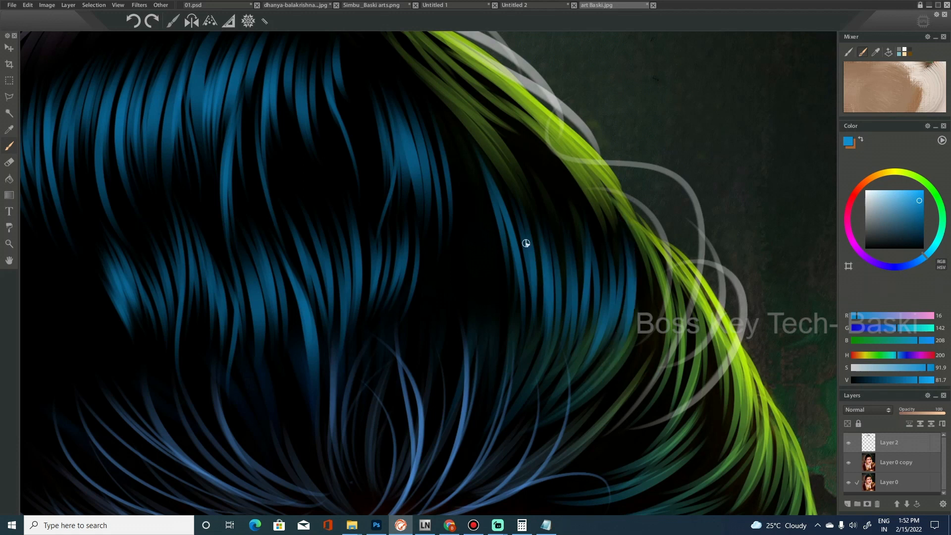
Fill the dark gap between the upper highlight band and the new right-hand strands with sweeping blue strokes
drag(450, 119, 466, 250)
drag(437, 99, 473, 270)
mouse_move(445, 116)
mouse_down()
mouse_move(478, 280)
mouse_move(488, 272)
mouse_up()
drag(456, 136, 501, 314)
drag(480, 164, 504, 349)
mouse_move(493, 186)
mouse_down()
mouse_move(500, 370)
mouse_move(482, 405)
mouse_up()
mouse_move(506, 264)
mouse_down()
mouse_move(426, 225)
mouse_move(505, 295)
mouse_move(443, 243)
mouse_move(512, 323)
mouse_up()
Draw blue strands from the crown's upper left edge down into the upper highlight band
drag(344, 123, 450, 191)
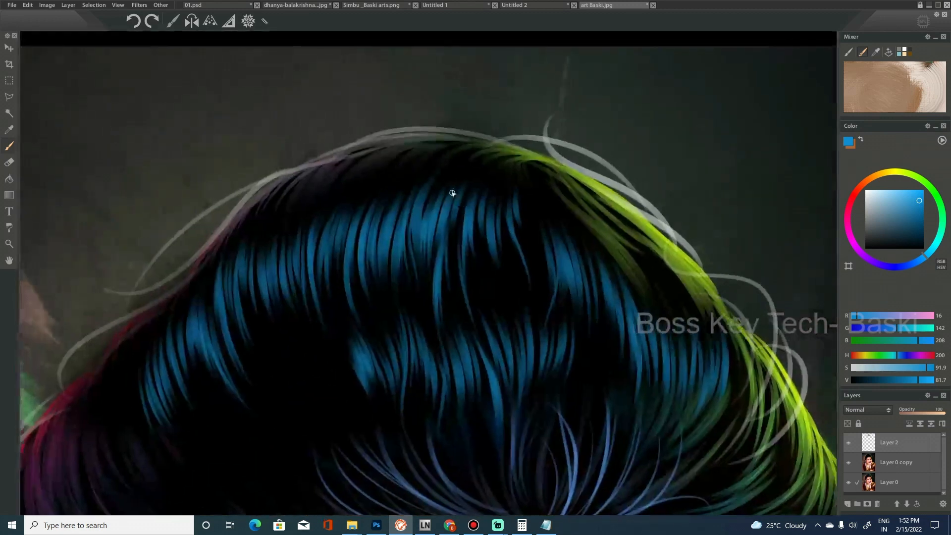
drag(367, 164, 348, 215)
mouse_move(382, 149)
mouse_down()
mouse_move(331, 263)
mouse_move(314, 276)
mouse_up()
mouse_move(354, 164)
mouse_down()
mouse_move(307, 266)
mouse_move(312, 281)
mouse_up()
mouse_move(458, 150)
mouse_down()
mouse_move(391, 222)
mouse_move(383, 275)
mouse_move(402, 313)
mouse_up()
mouse_move(317, 174)
mouse_down()
mouse_move(288, 271)
mouse_move(331, 156)
mouse_move(283, 305)
mouse_move(318, 175)
mouse_move(280, 303)
mouse_up()
drag(259, 196, 241, 239)
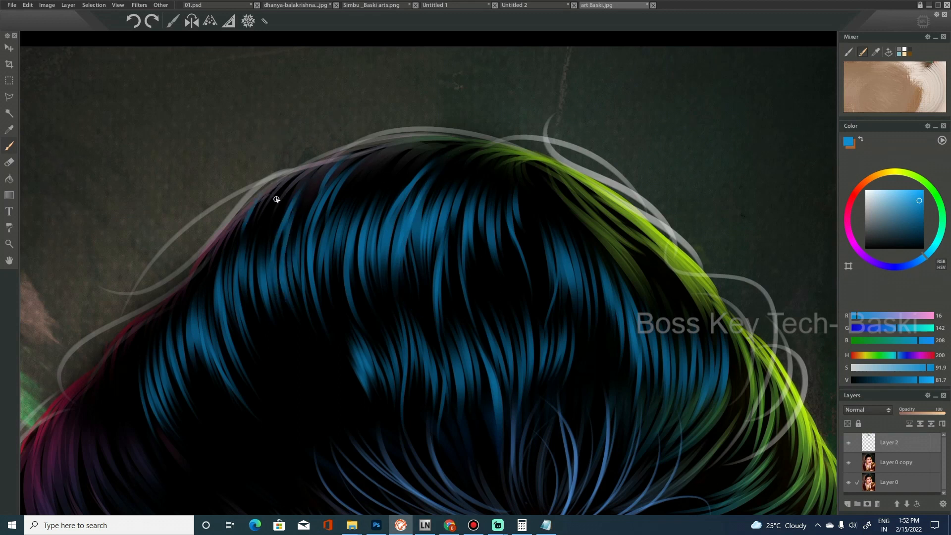
Add more curved blue strands between the crown's upper left outline and the highlight band to thicken that transition
mouse_move(304, 185)
mouse_down()
mouse_move(273, 265)
mouse_move(316, 166)
mouse_move(289, 240)
mouse_move(289, 183)
mouse_move(277, 235)
mouse_move(268, 203)
mouse_move(308, 185)
mouse_move(242, 274)
mouse_up()
drag(270, 197, 233, 295)
mouse_move(430, 148)
mouse_down()
mouse_move(385, 198)
mouse_move(374, 233)
mouse_move(372, 220)
mouse_move(349, 233)
mouse_move(342, 254)
mouse_up()
drag(385, 158, 331, 271)
mouse_move(416, 152)
mouse_down()
mouse_move(330, 244)
mouse_move(335, 225)
mouse_move(327, 274)
mouse_up()
Paint one long curved blue strand from the left highlight's lower edge down into the dark hair below
scroll(443, 233, down, 5)
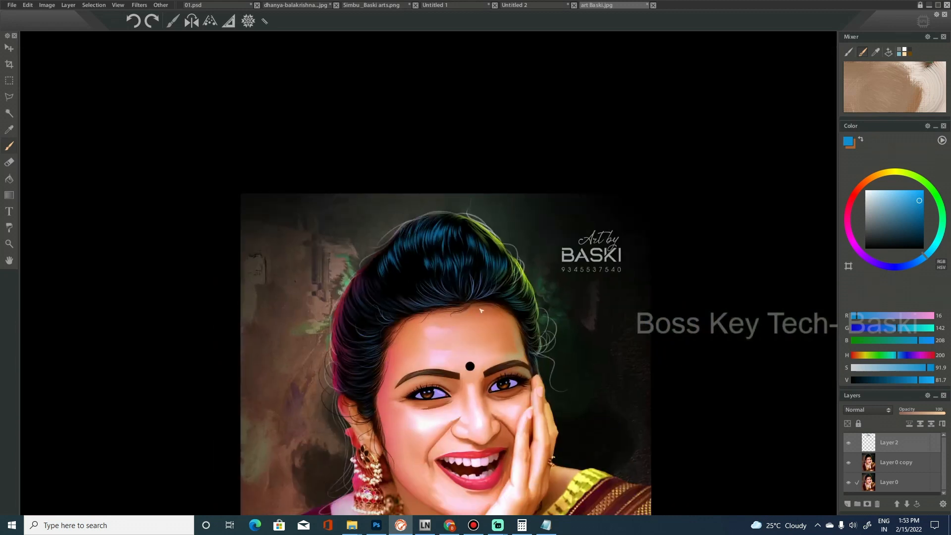
scroll(481, 310, up, 5)
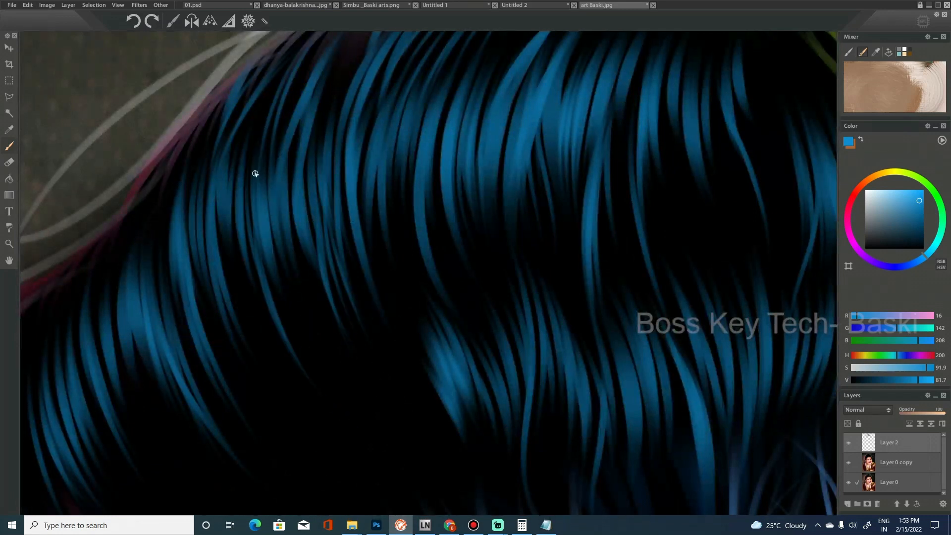
drag(250, 294, 368, 481)
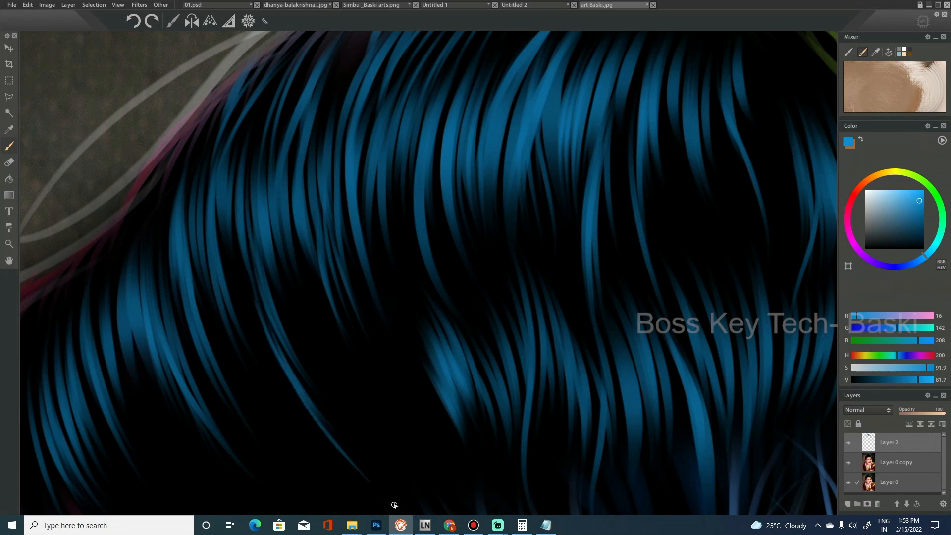
Examine the blue hair highlights up close and against the whole portrait
scroll(319, 261, down, 5)
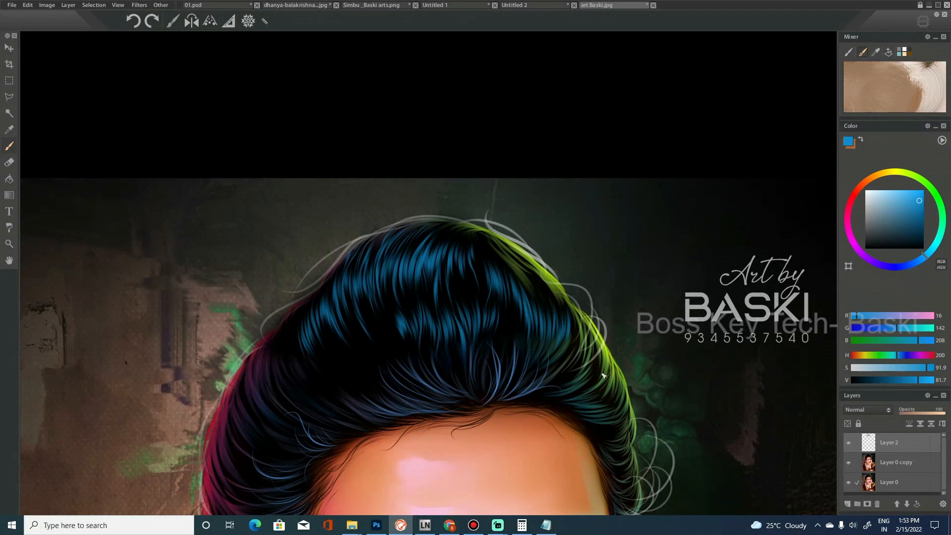
scroll(605, 372, down, 3)
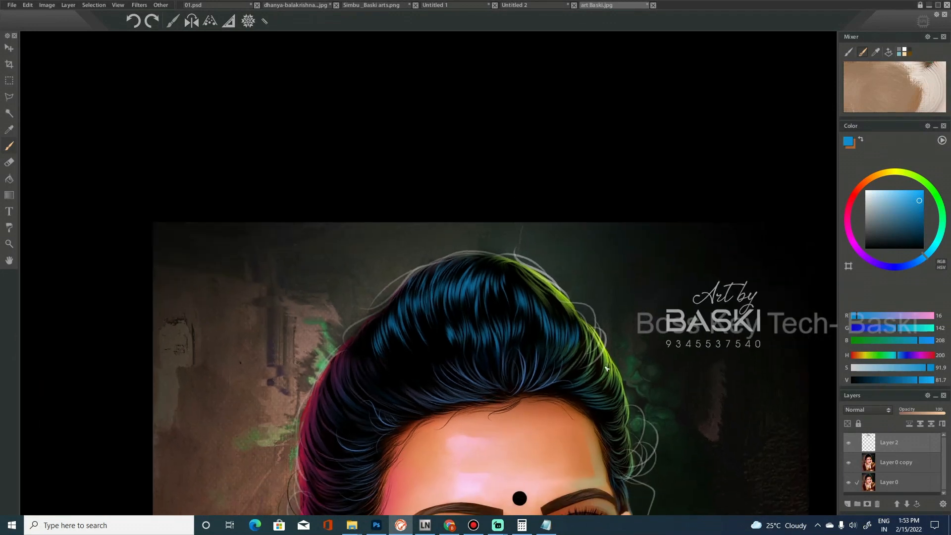
scroll(607, 369, up, 2)
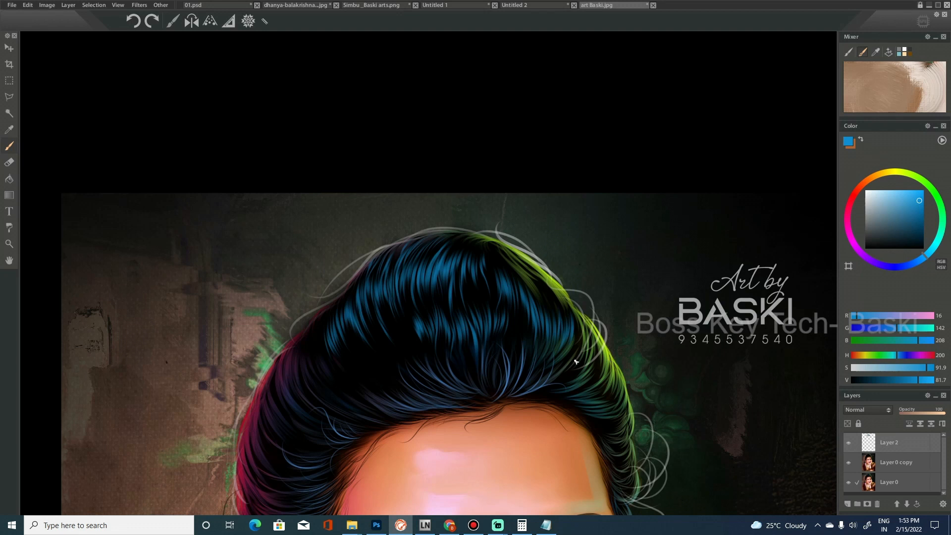
scroll(520, 349, up, 2)
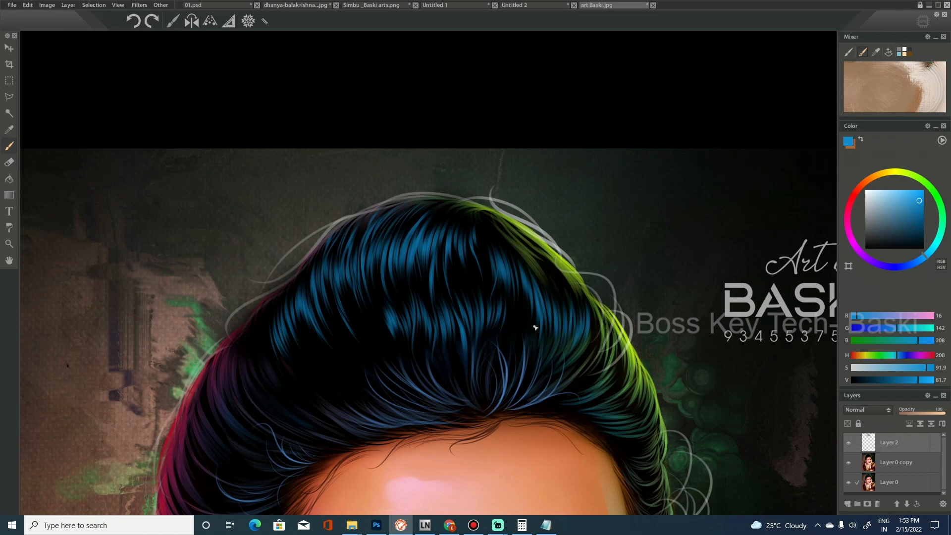
scroll(421, 338, up, 1)
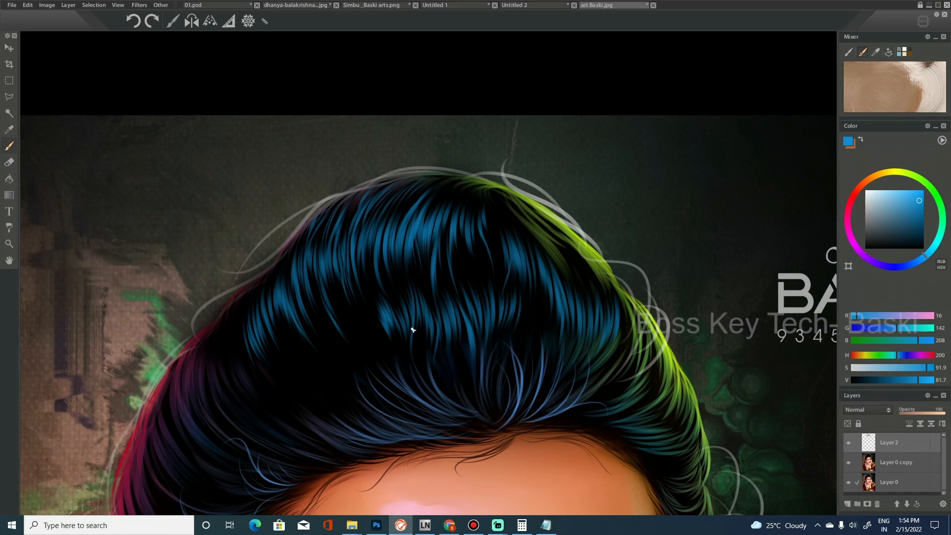
scroll(413, 329, down, 2)
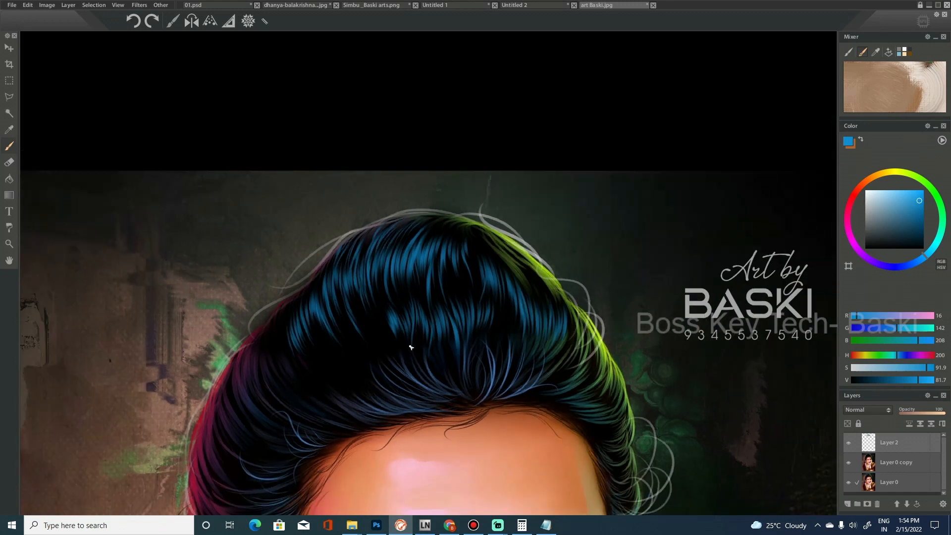
scroll(411, 347, down, 4)
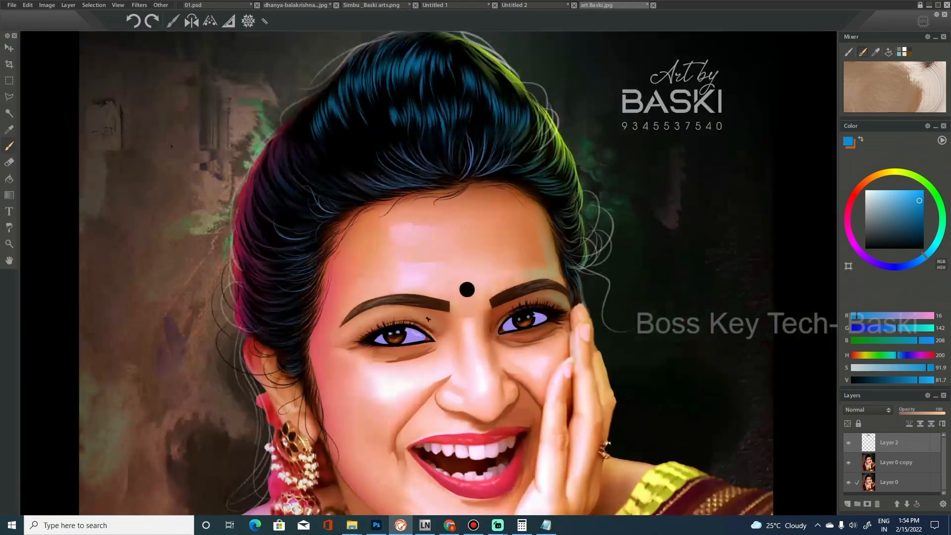
scroll(428, 318, down, 3)
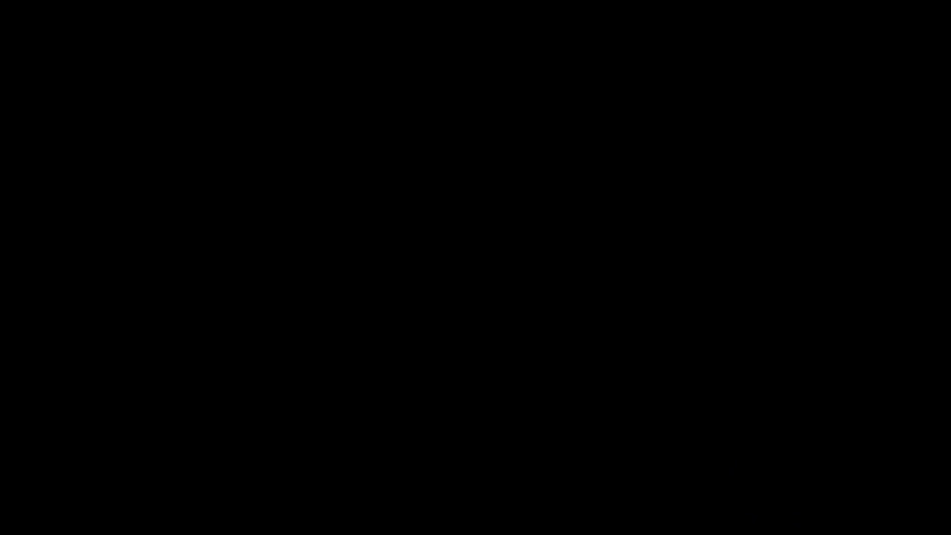